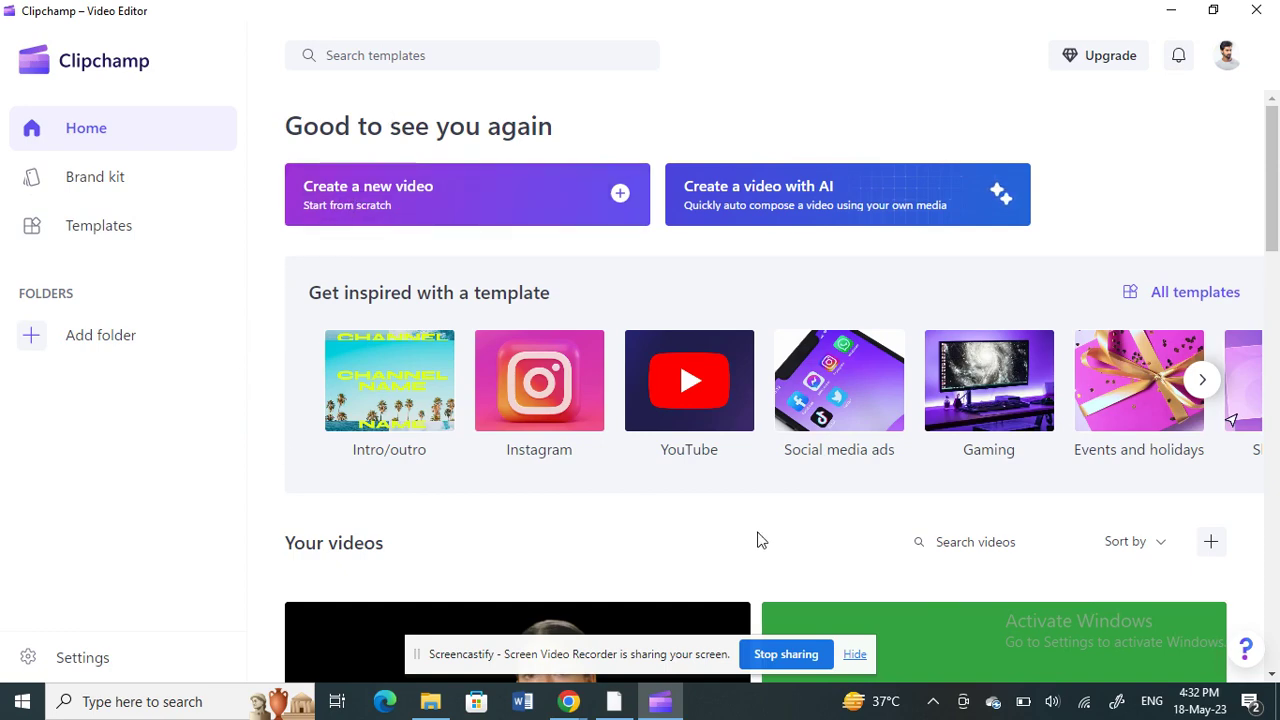
Step: Open the existing untitled project with the reporter on a bright green background and play back its clip
{"action": "scroll", "coordinate": [757, 540], "scroll_direction": "down", "scroll_amount": 6}
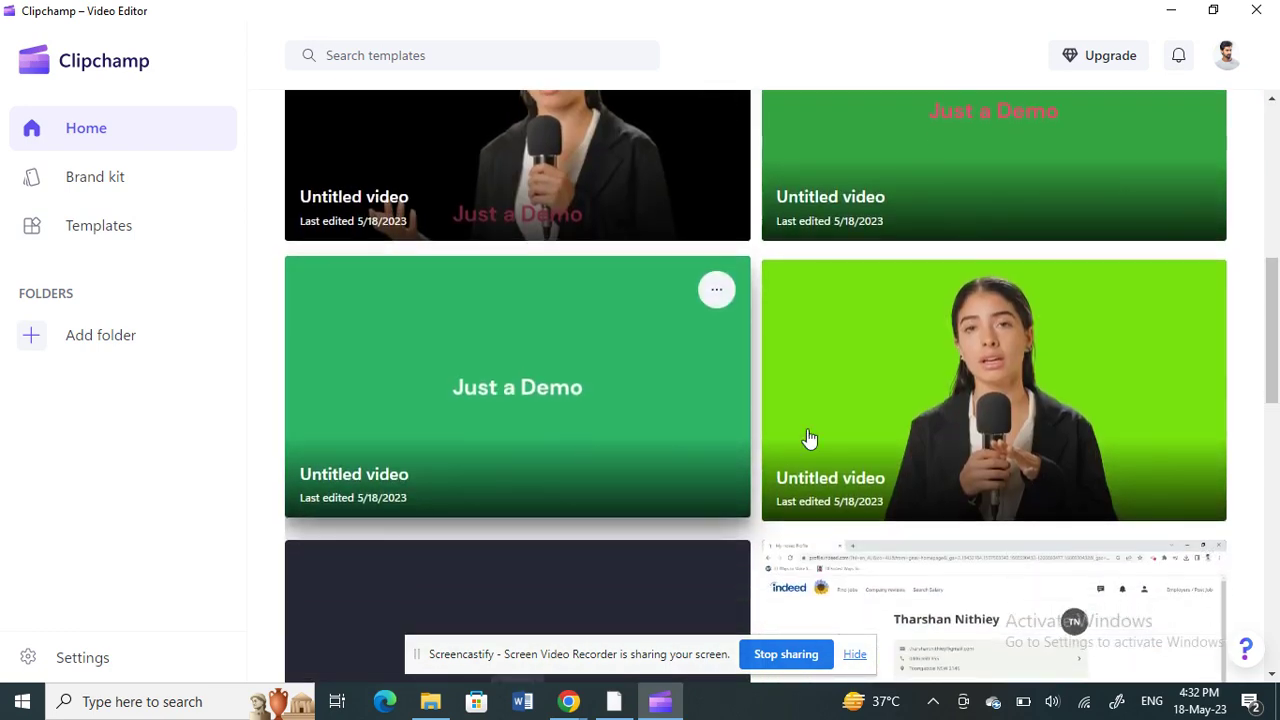
{"action": "left_click", "coordinate": [1005, 381]}
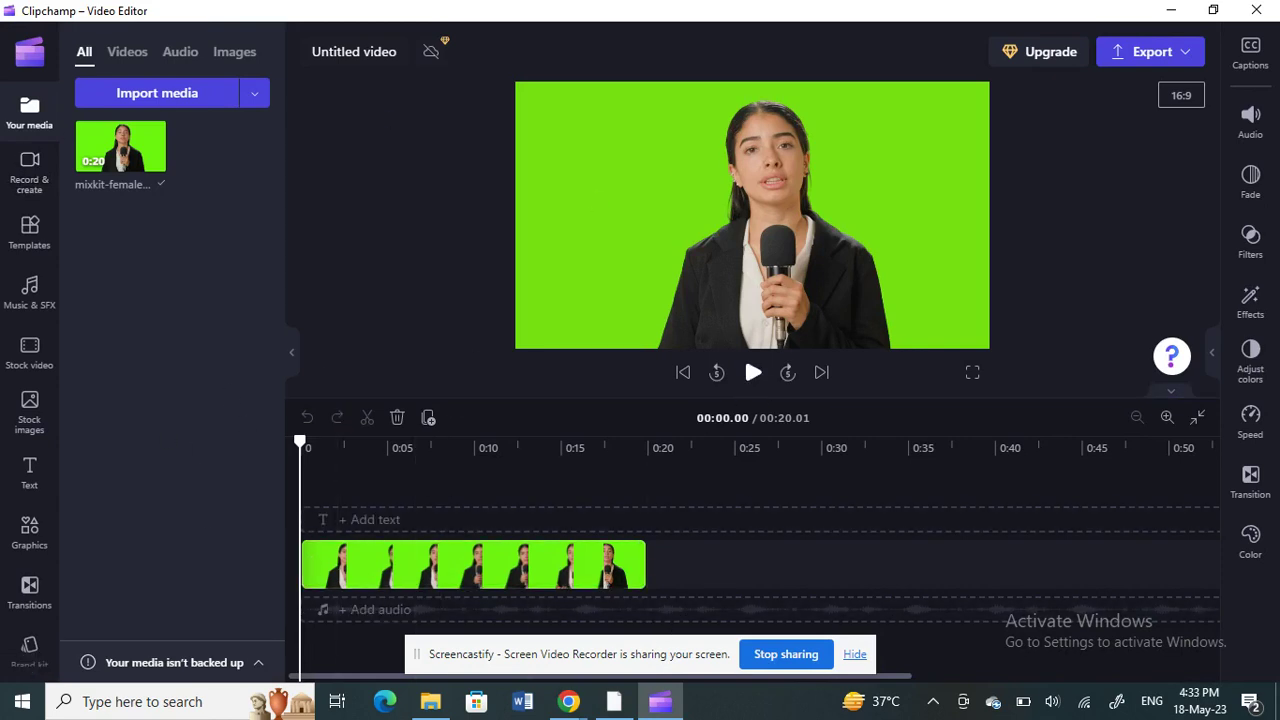
{"action": "left_click", "coordinate": [753, 372]}
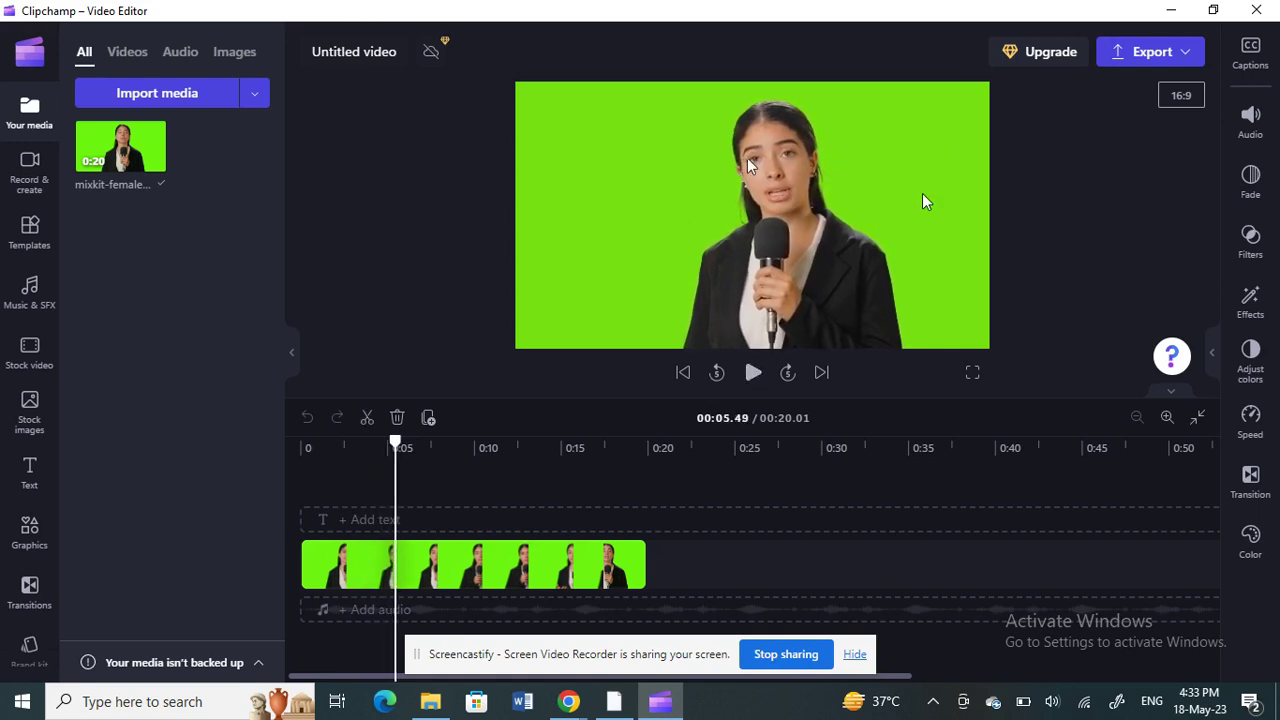
Step: Slow the green-screen reporter clip on the timeline down to a speed of 0.1x
{"action": "left_click", "coordinate": [467, 567]}
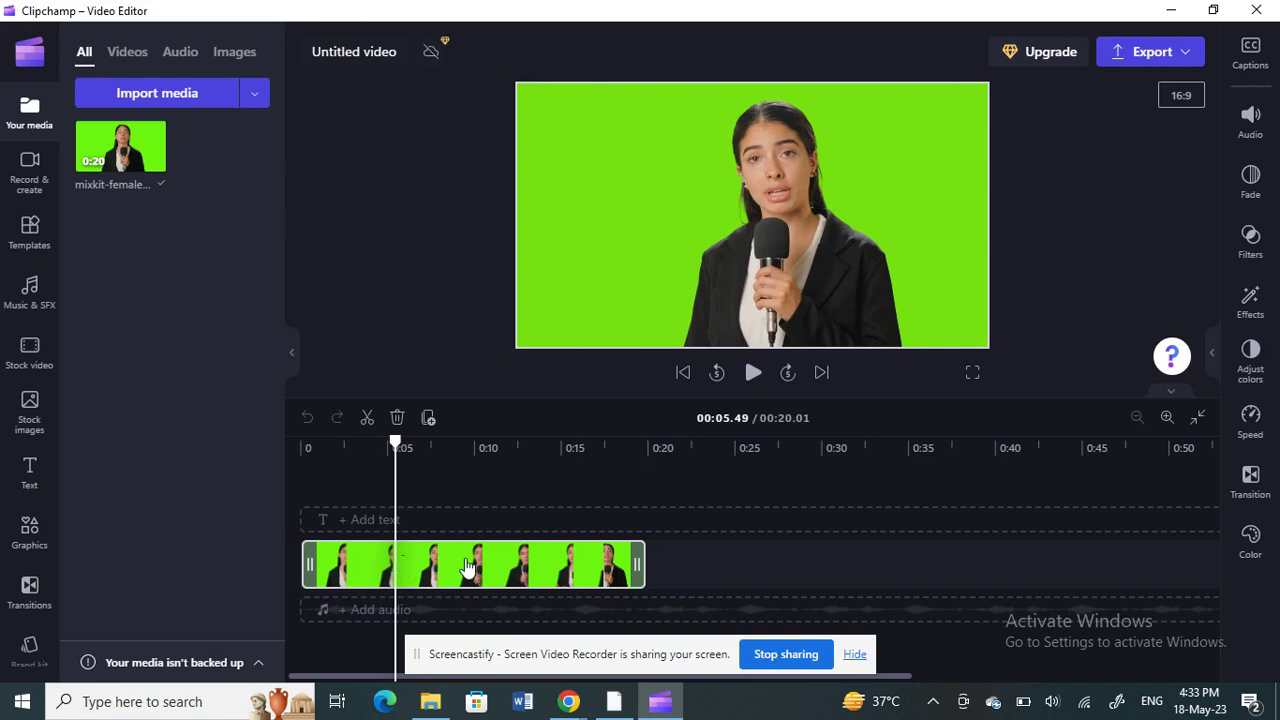
{"action": "left_click", "coordinate": [401, 560]}
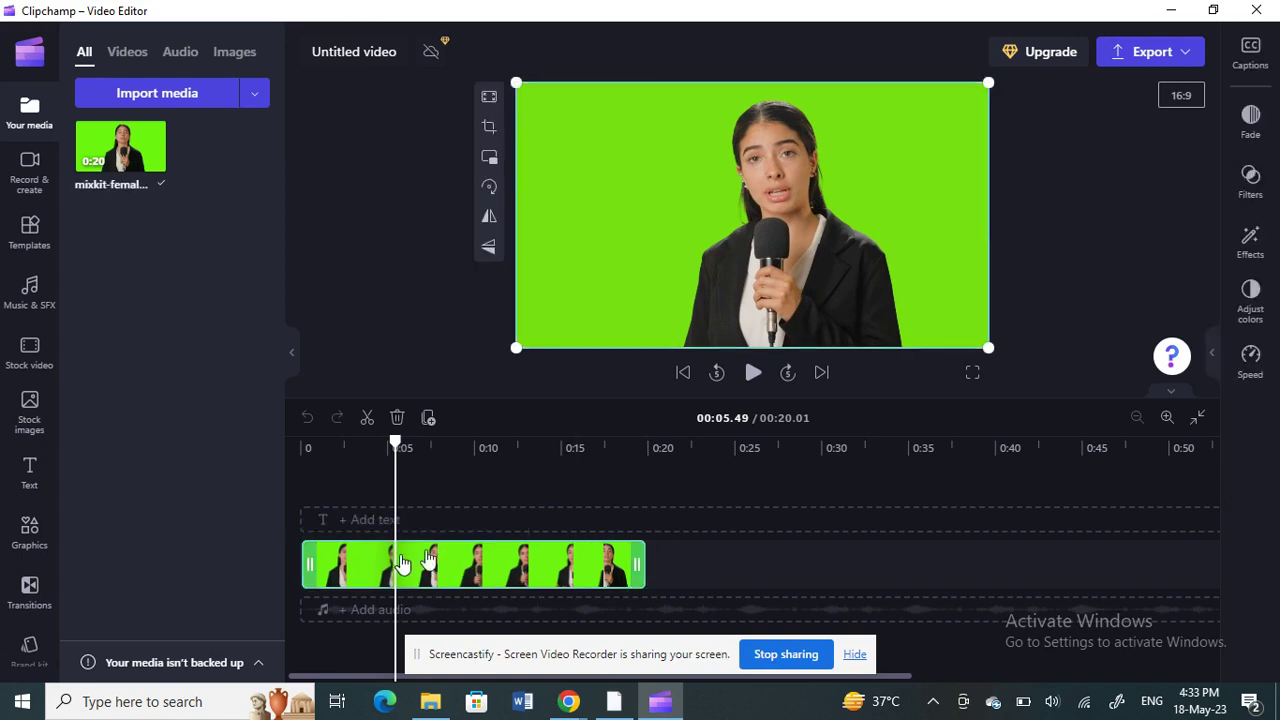
{"action": "left_click", "coordinate": [1252, 362]}
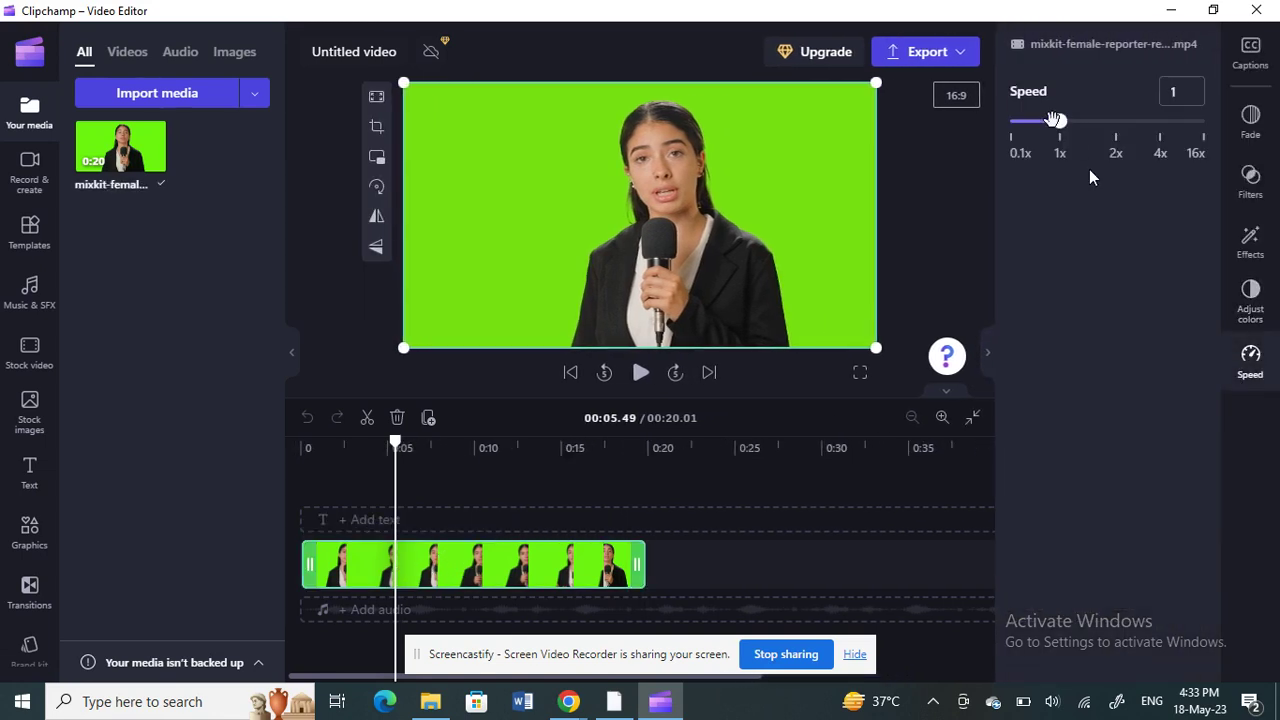
{"action": "left_click_drag", "start_coordinate": [1056, 121], "coordinate": [981, 131]}
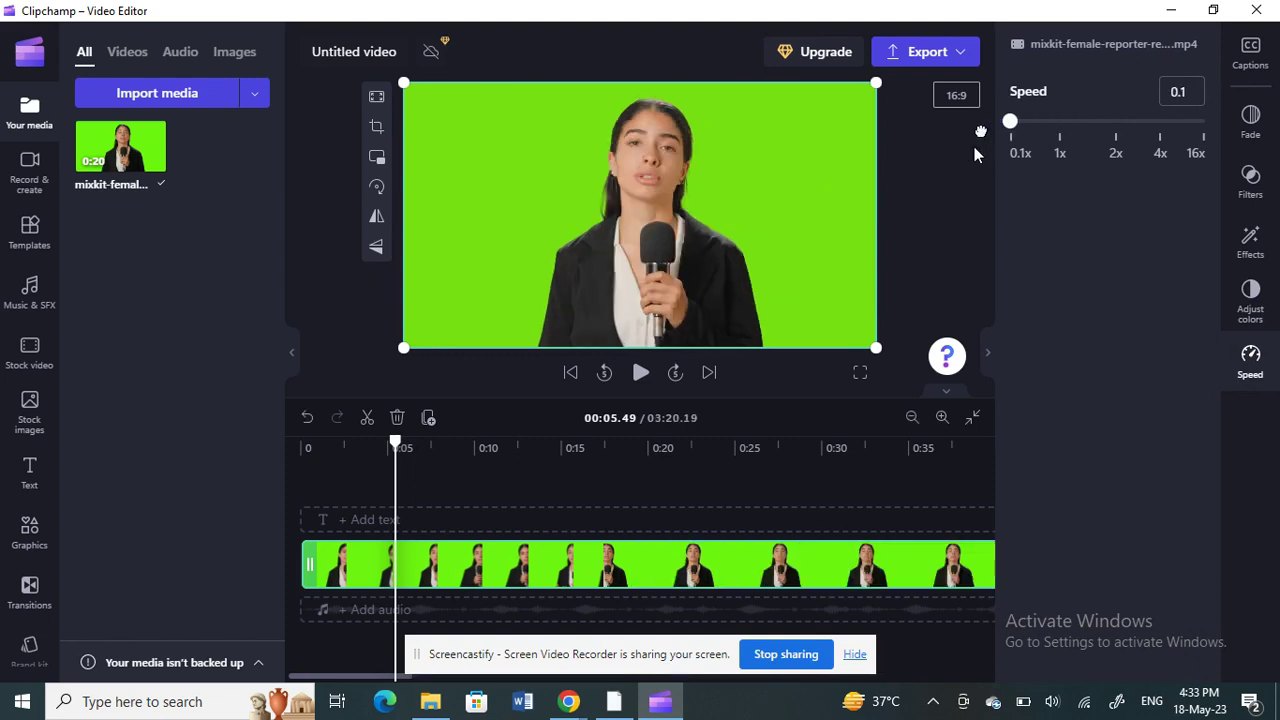
{"action": "left_click", "coordinate": [936, 189]}
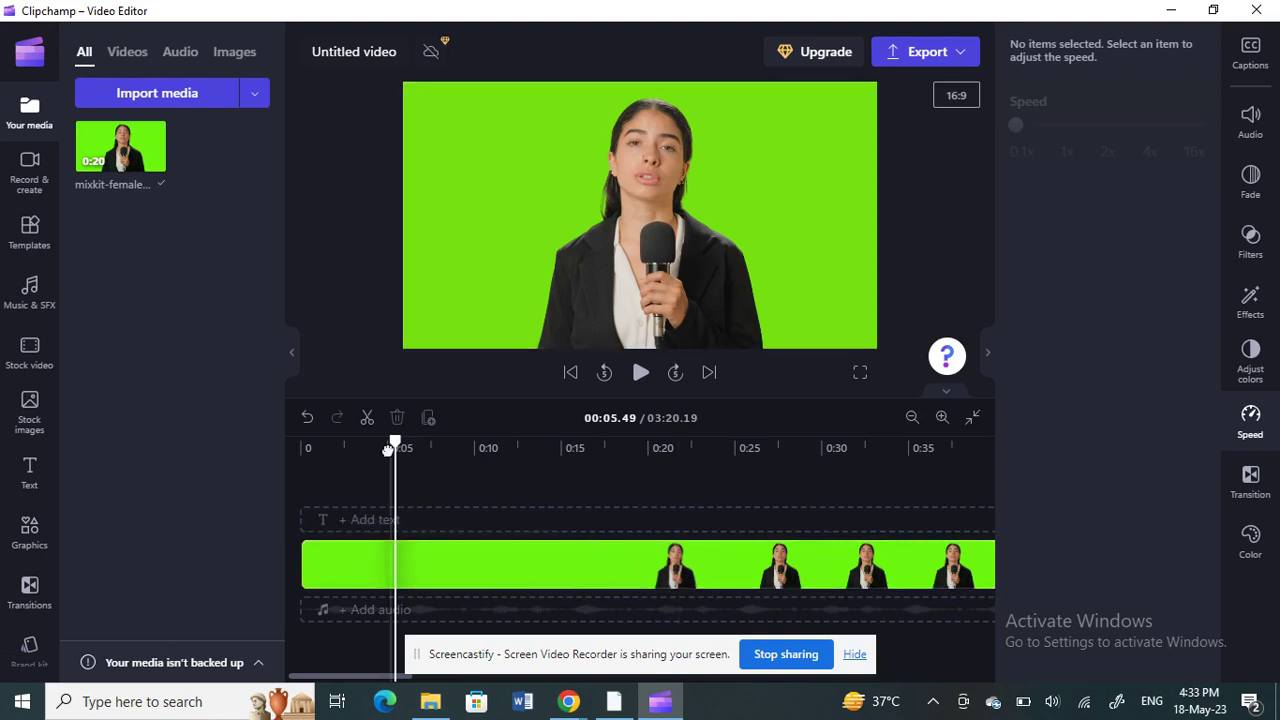
Step: Split the slowed reporter clip at 00:20.40 on the timeline
{"action": "left_click_drag", "start_coordinate": [397, 444], "coordinate": [667, 447]}
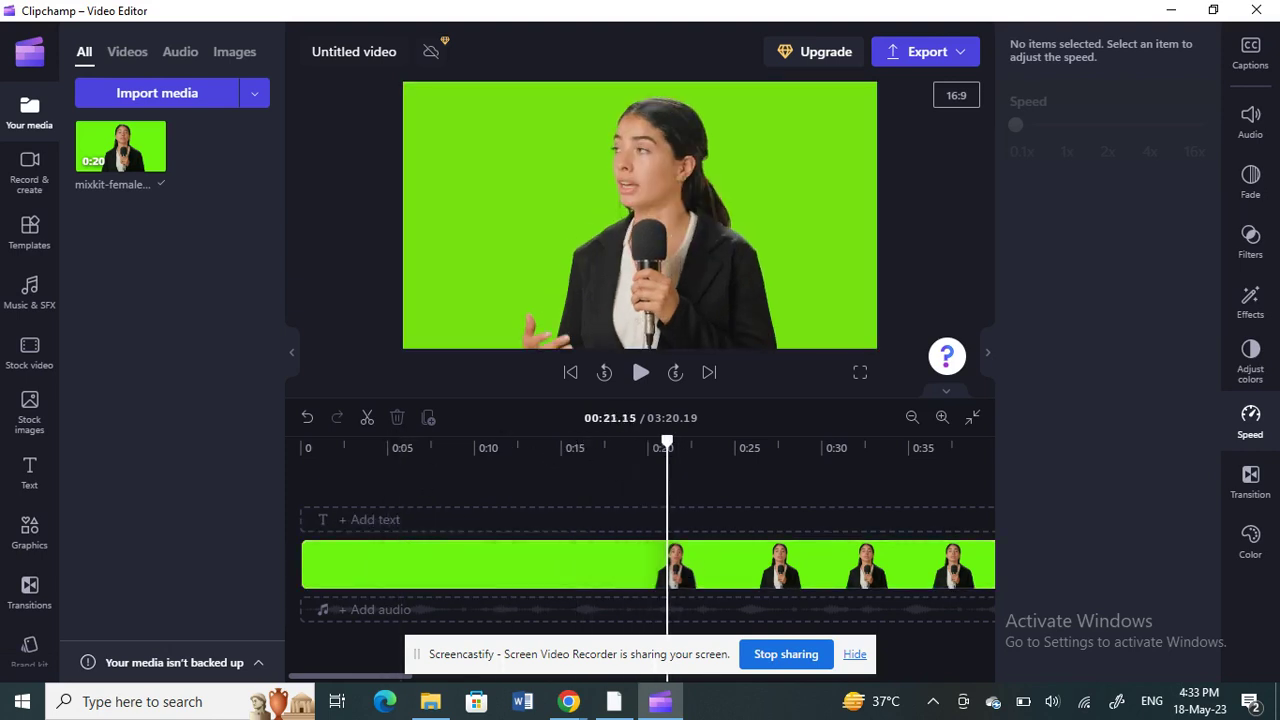
{"action": "left_click", "coordinate": [940, 418]}
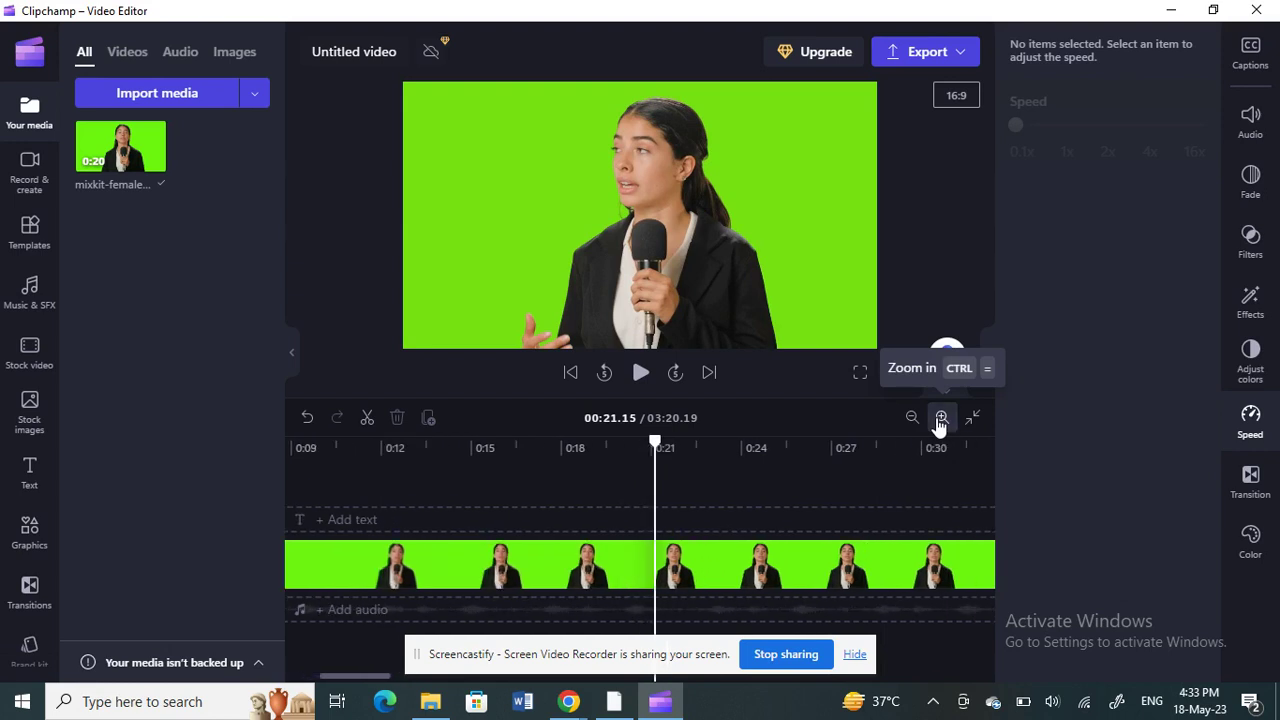
{"action": "left_click", "coordinate": [940, 418]}
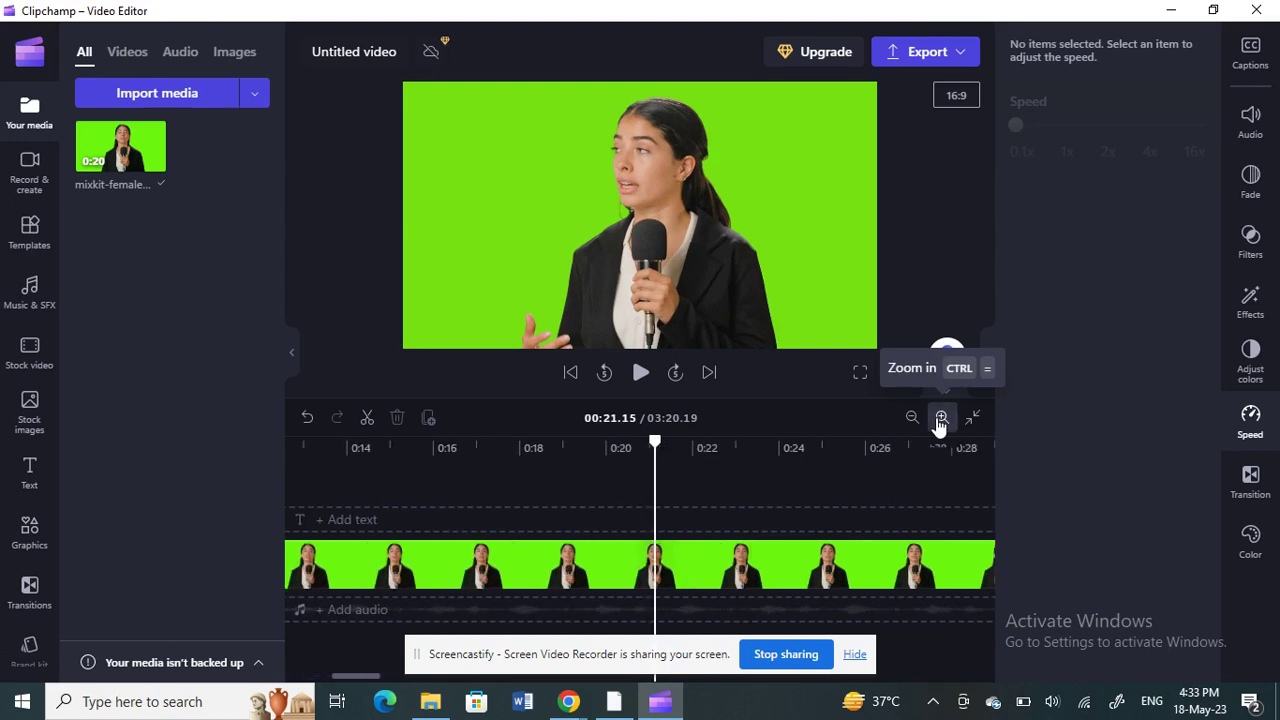
{"action": "left_click", "coordinate": [940, 418]}
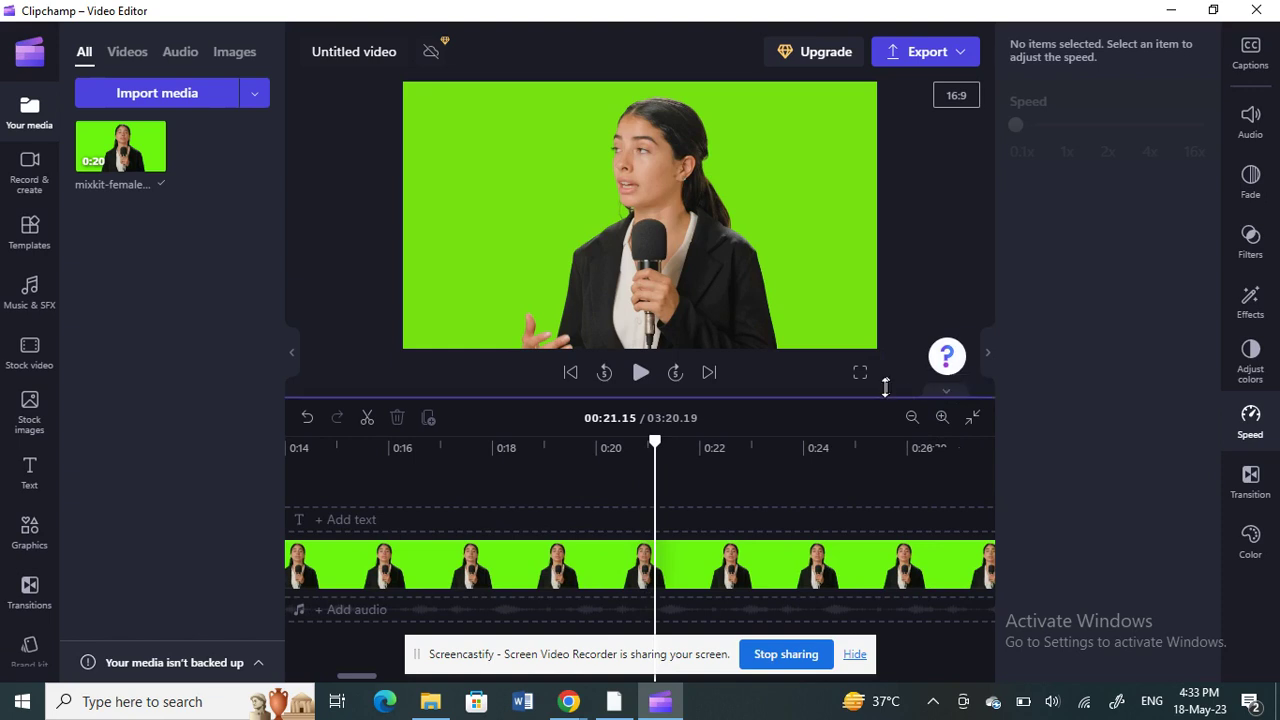
{"action": "left_click", "coordinate": [941, 418]}
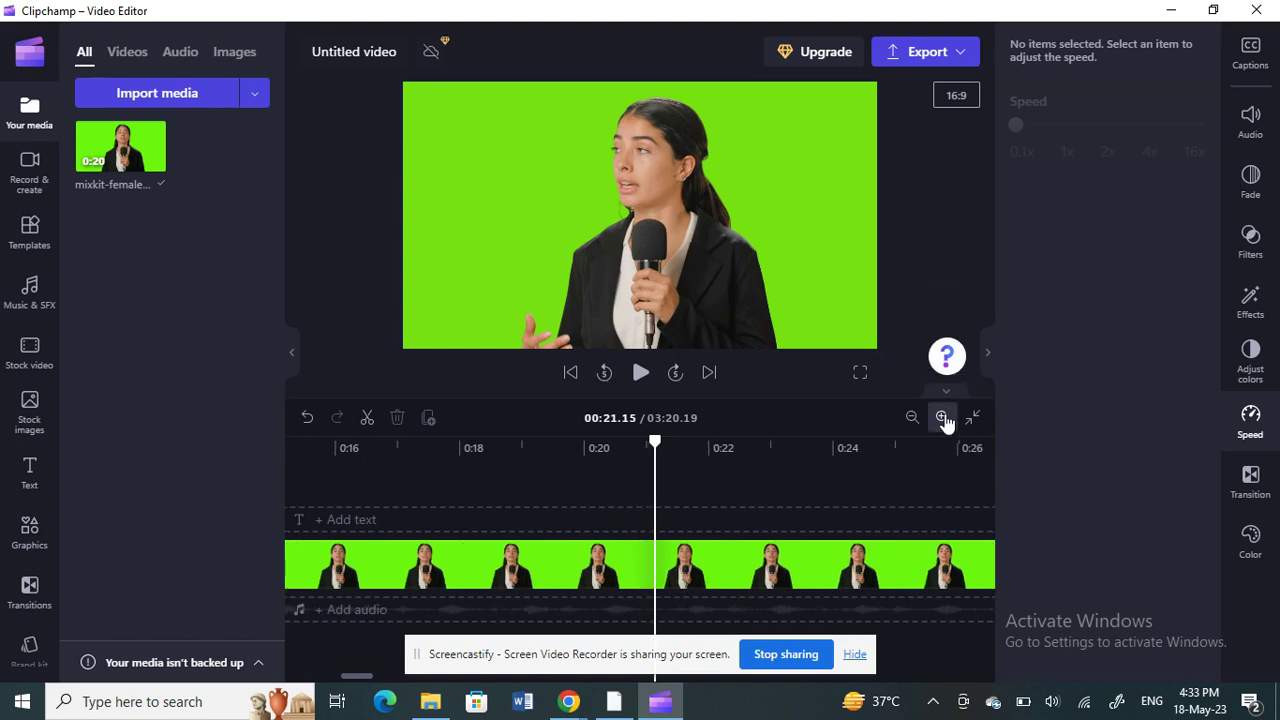
{"action": "left_click", "coordinate": [668, 562]}
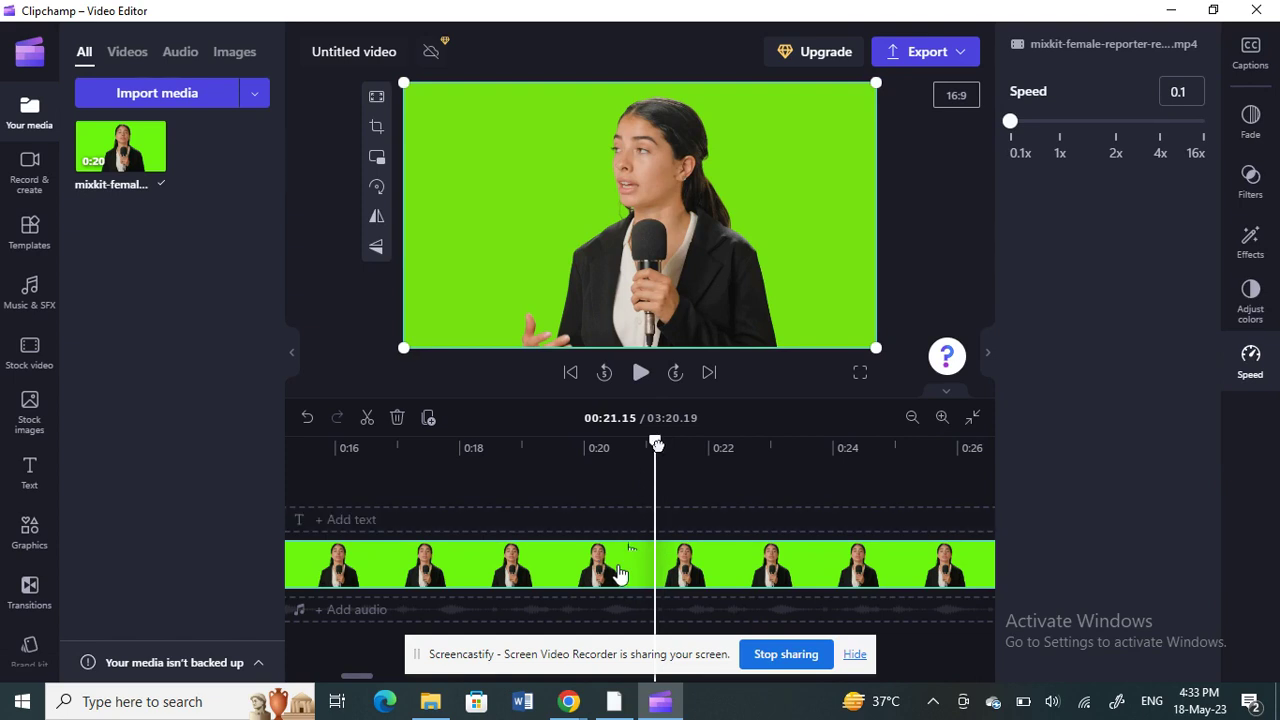
{"action": "left_click_drag", "start_coordinate": [655, 450], "coordinate": [608, 485]}
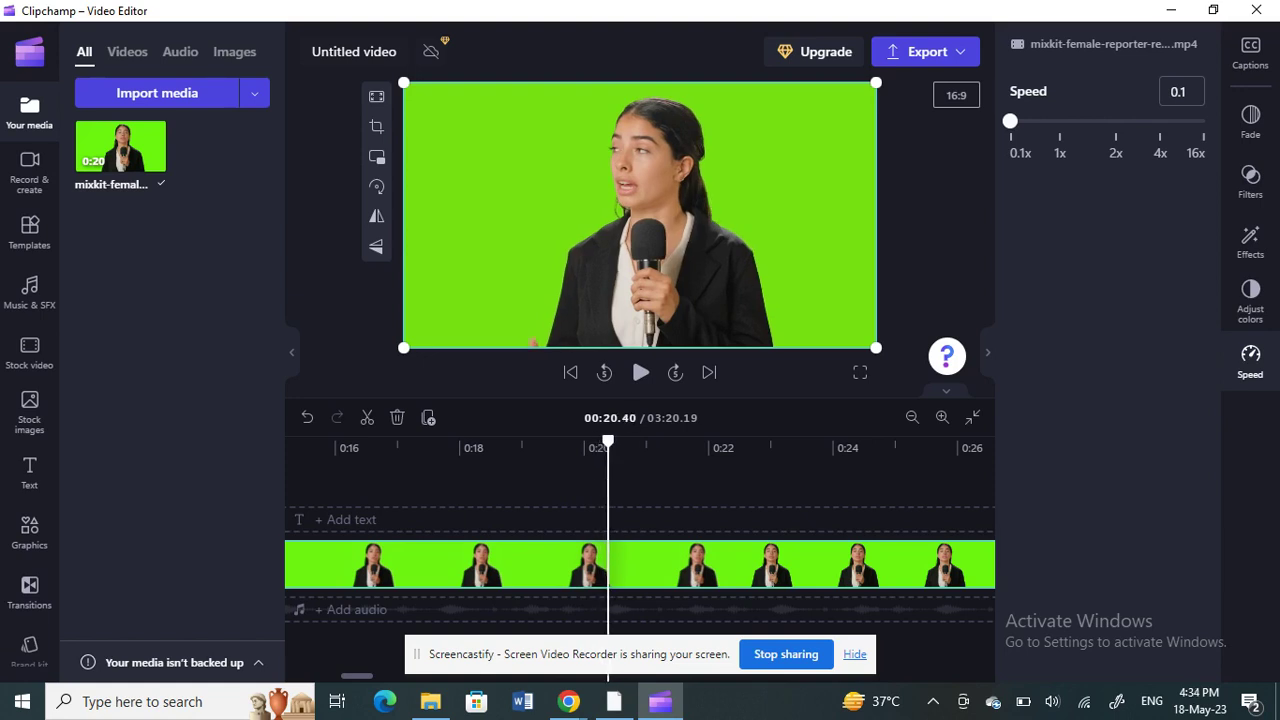
{"action": "left_click", "coordinate": [368, 419]}
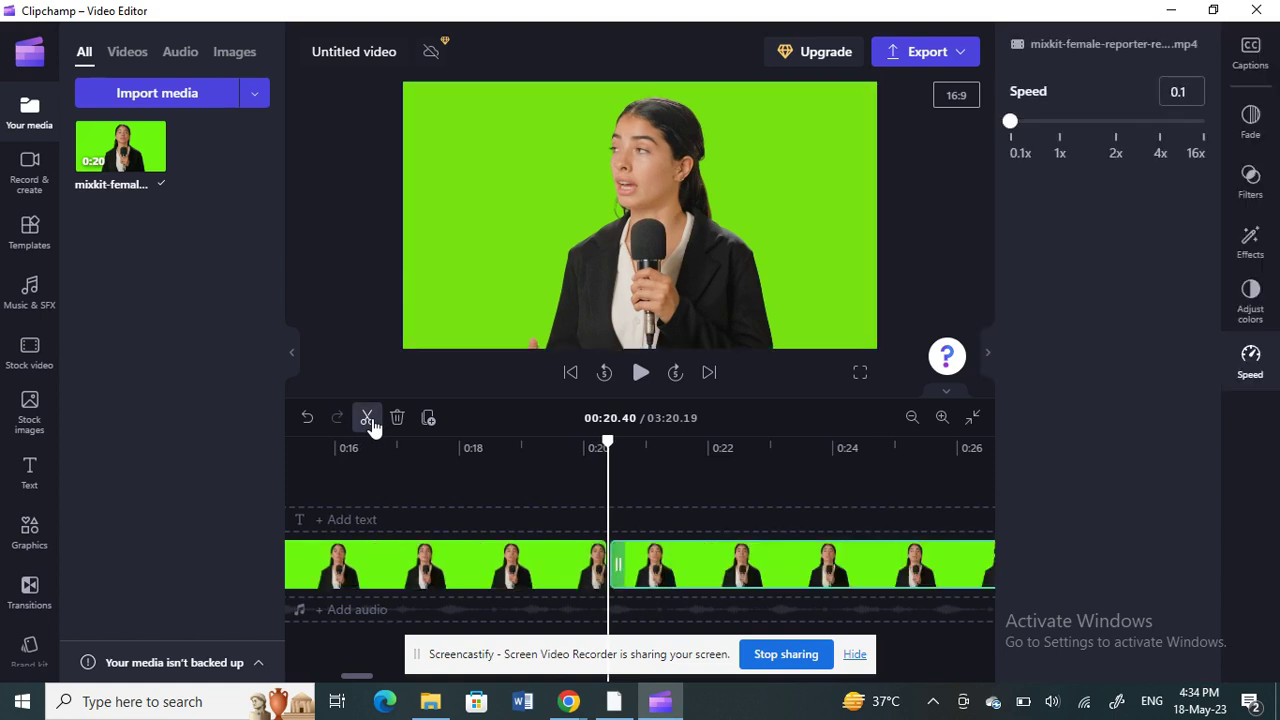
Step: Split the first part of the reporter clip again at 00:19.86 to isolate a short segment before the existing cut
{"action": "left_click", "coordinate": [550, 571]}
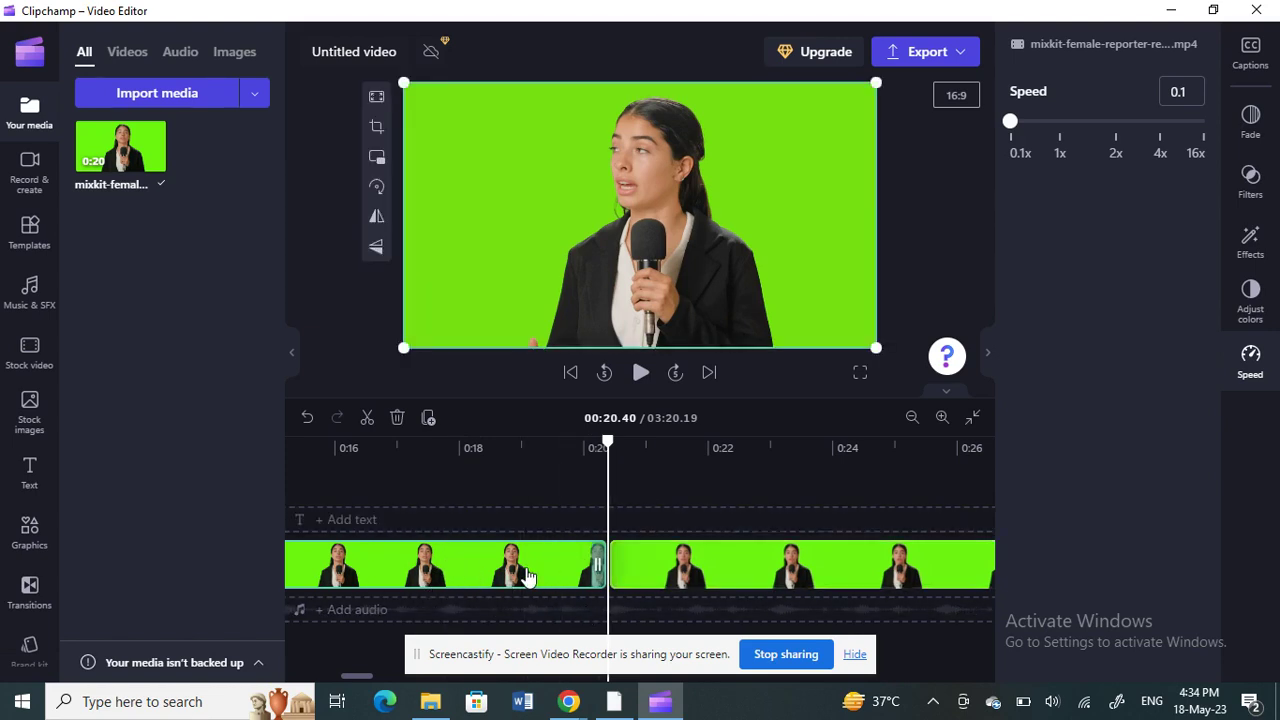
{"action": "mouse_move", "coordinate": [526, 572]}
{"action": "left_mouse_down"}
{"action": "mouse_move", "coordinate": [558, 569]}
{"action": "mouse_move", "coordinate": [518, 569]}
{"action": "left_mouse_up"}
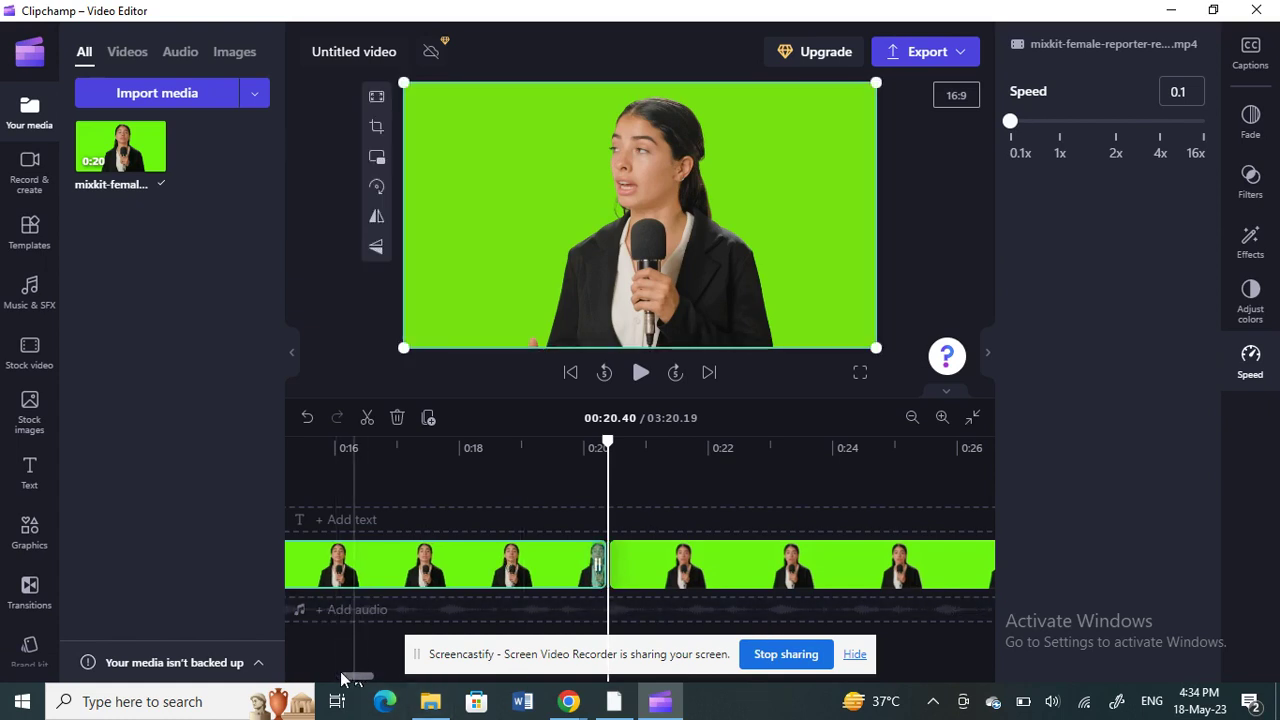
{"action": "mouse_move", "coordinate": [341, 679]}
{"action": "left_mouse_down"}
{"action": "mouse_move", "coordinate": [280, 672]}
{"action": "mouse_move", "coordinate": [346, 678]}
{"action": "left_mouse_up"}
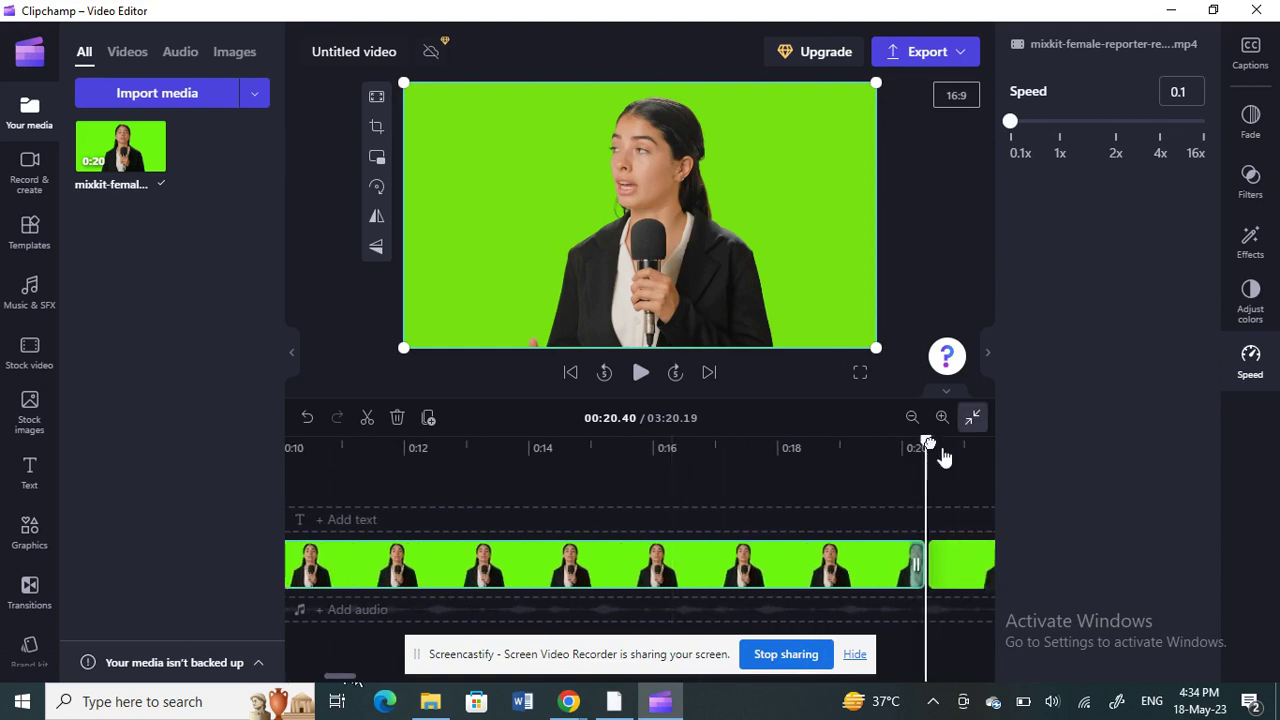
{"action": "left_click_drag", "start_coordinate": [930, 448], "coordinate": [893, 597]}
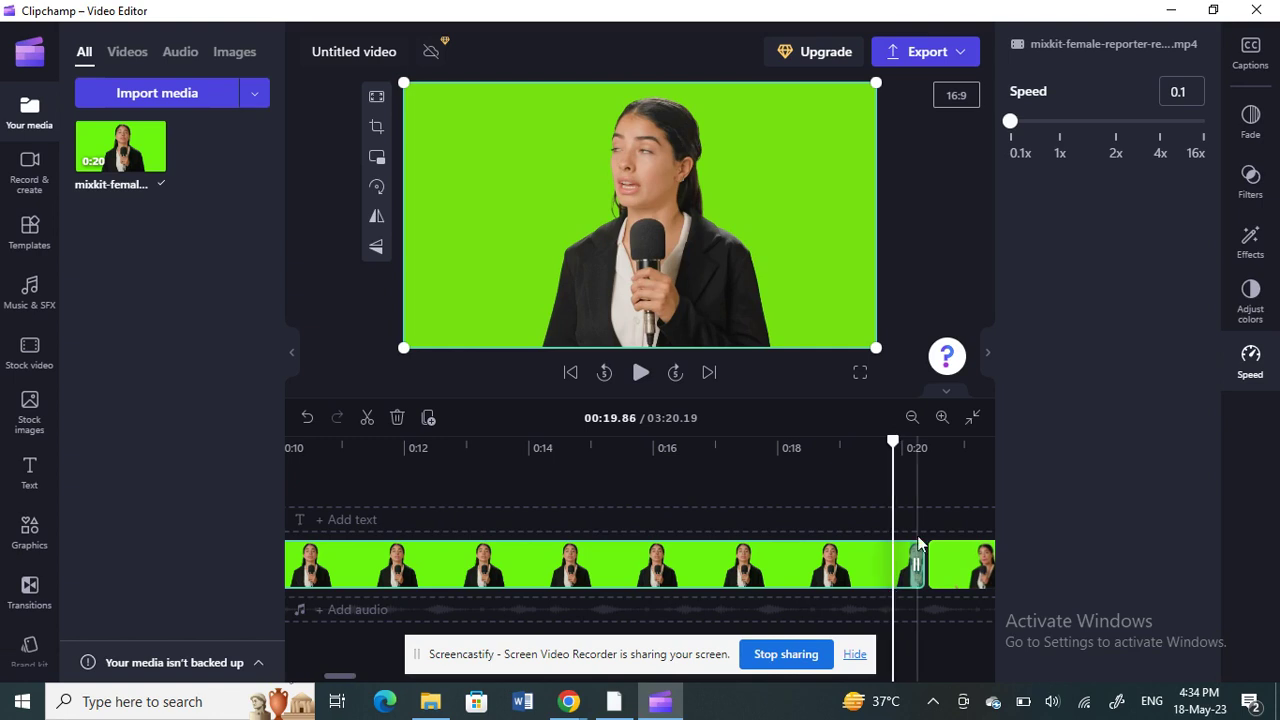
{"action": "left_click", "coordinate": [367, 417]}
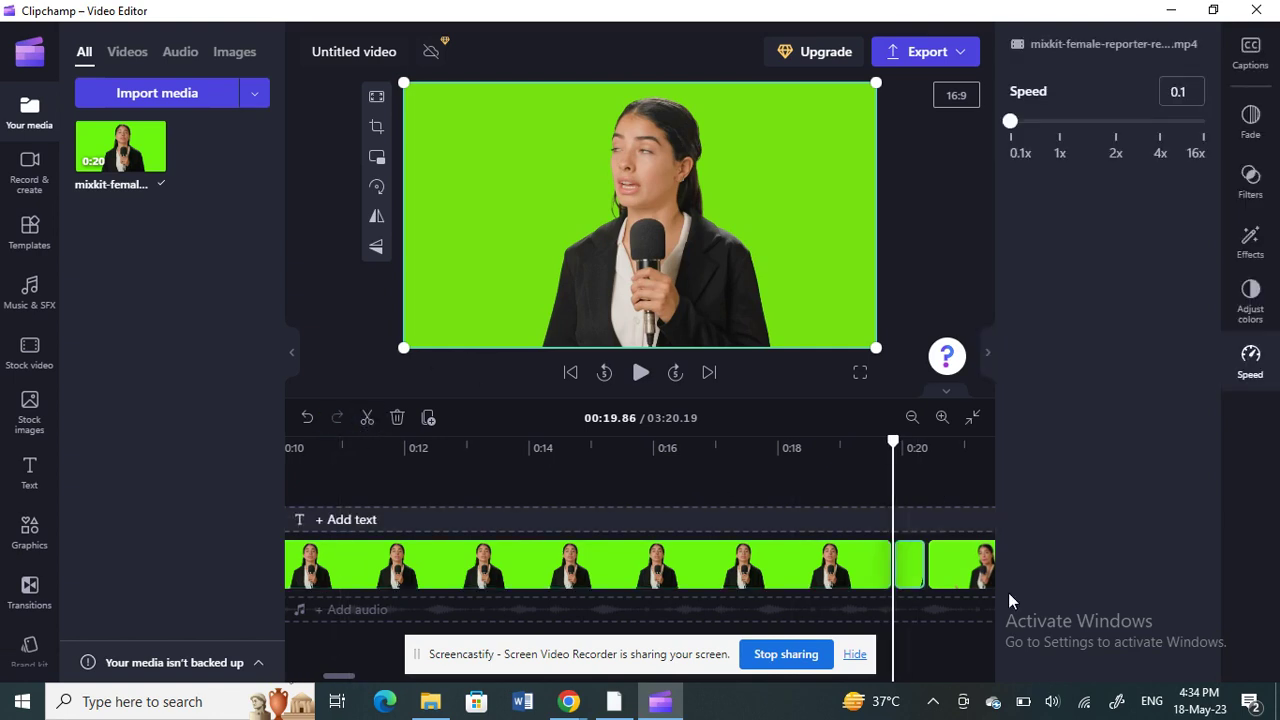
Step: Copy the short middle segment and move the long clip after it about 2.7 seconds later to open a gap
{"action": "left_click", "coordinate": [908, 569]}
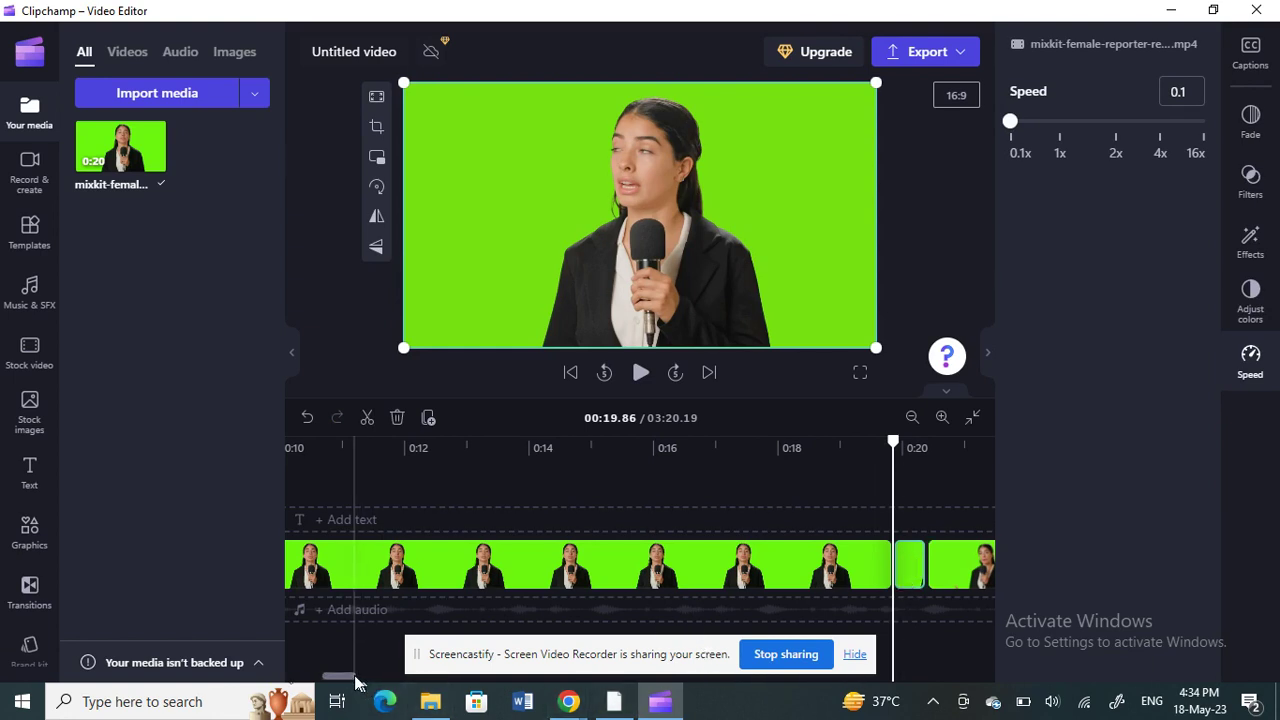
{"action": "left_click_drag", "start_coordinate": [352, 677], "coordinate": [376, 686]}
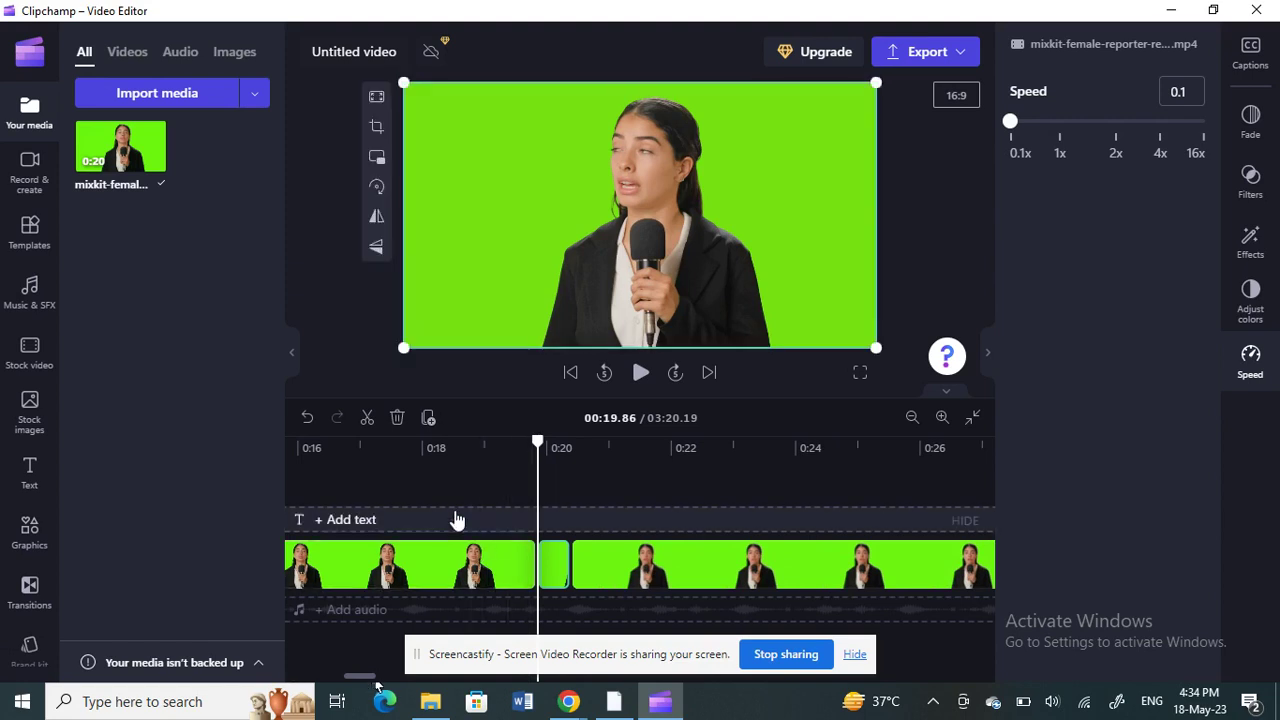
{"action": "left_click", "coordinate": [480, 476]}
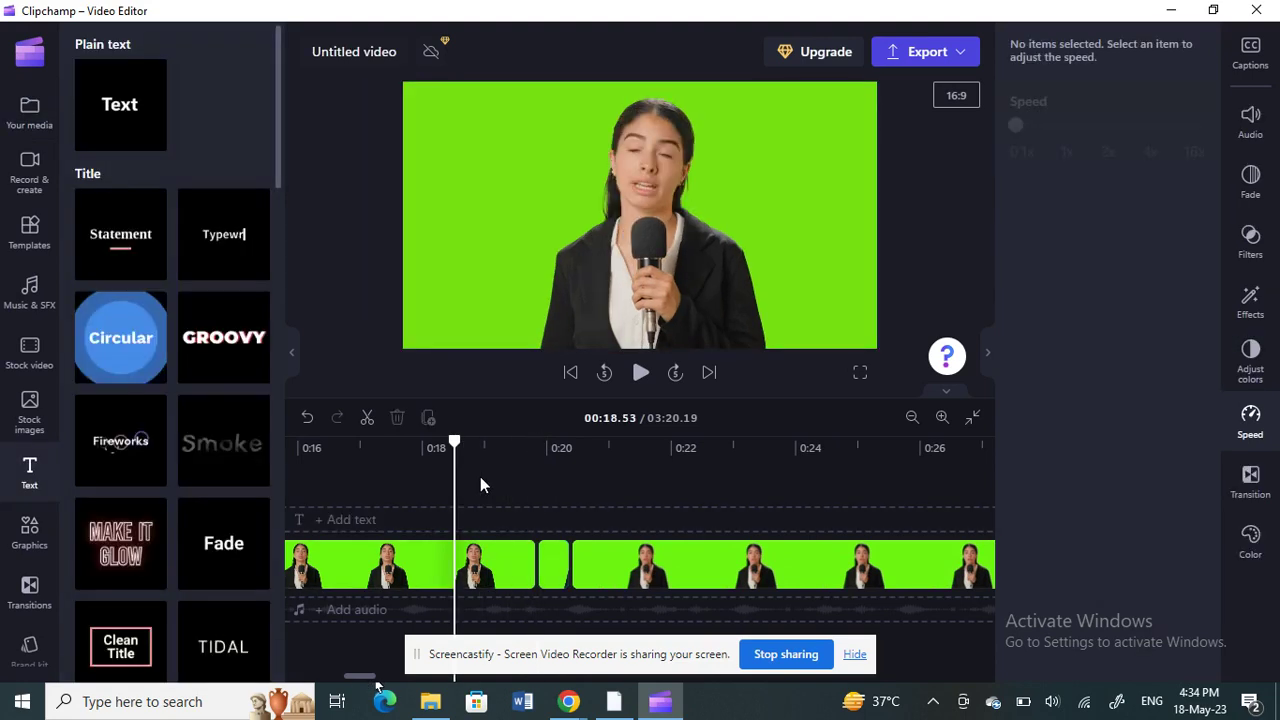
{"action": "left_click", "coordinate": [555, 568]}
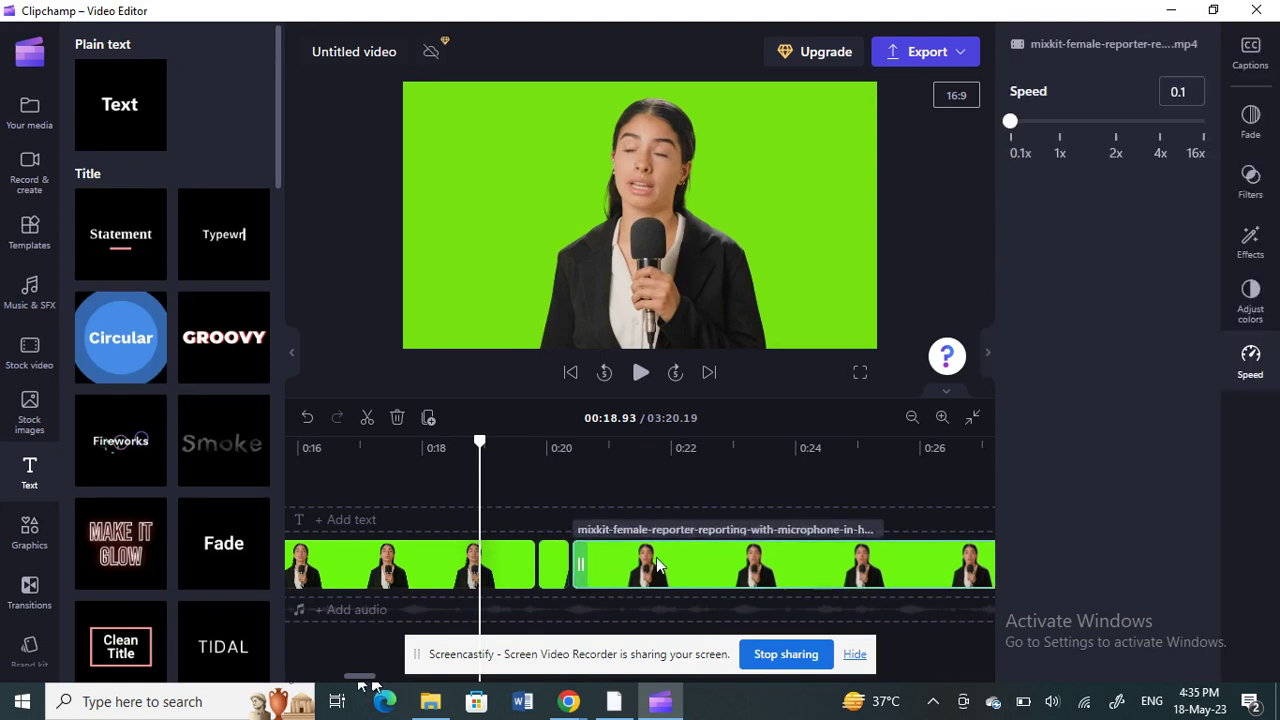
{"action": "left_click_drag", "start_coordinate": [620, 565], "coordinate": [812, 555]}
Step: Paste three copies of the short segment one after another into the gap on the timeline
{"action": "left_click", "coordinate": [590, 558]}
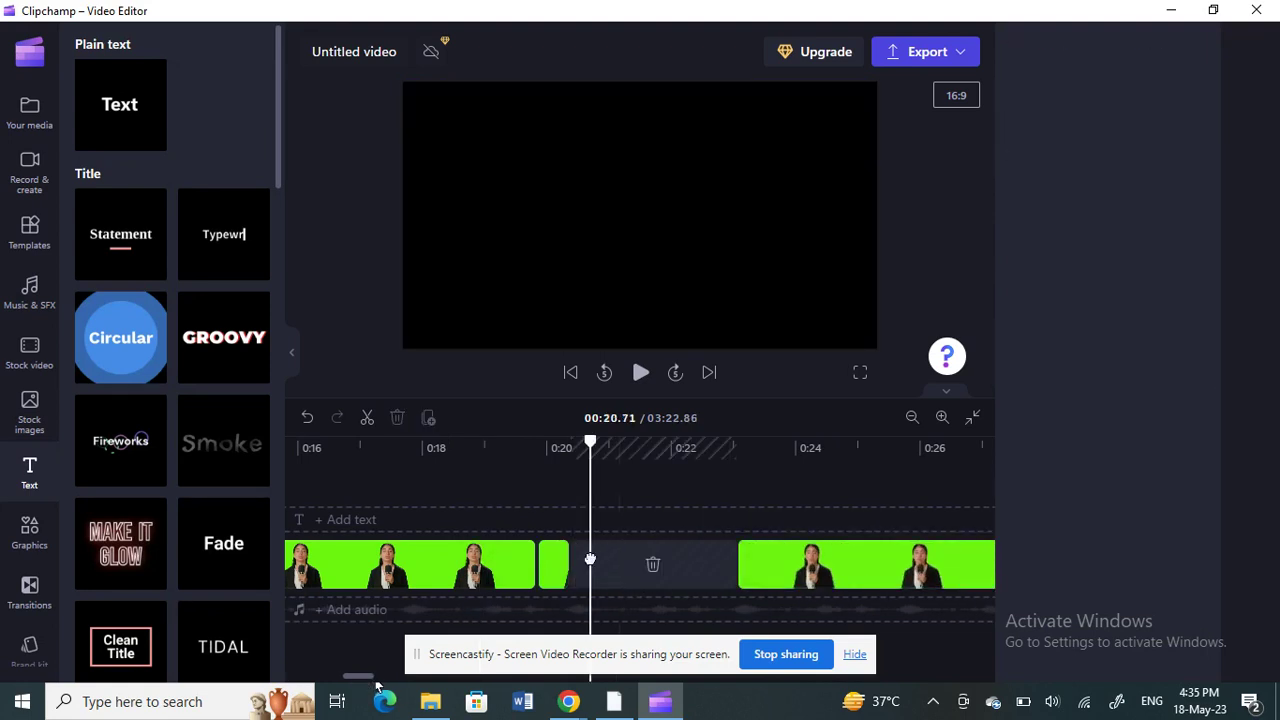
{"action": "key", "text": "ctrl+v"}
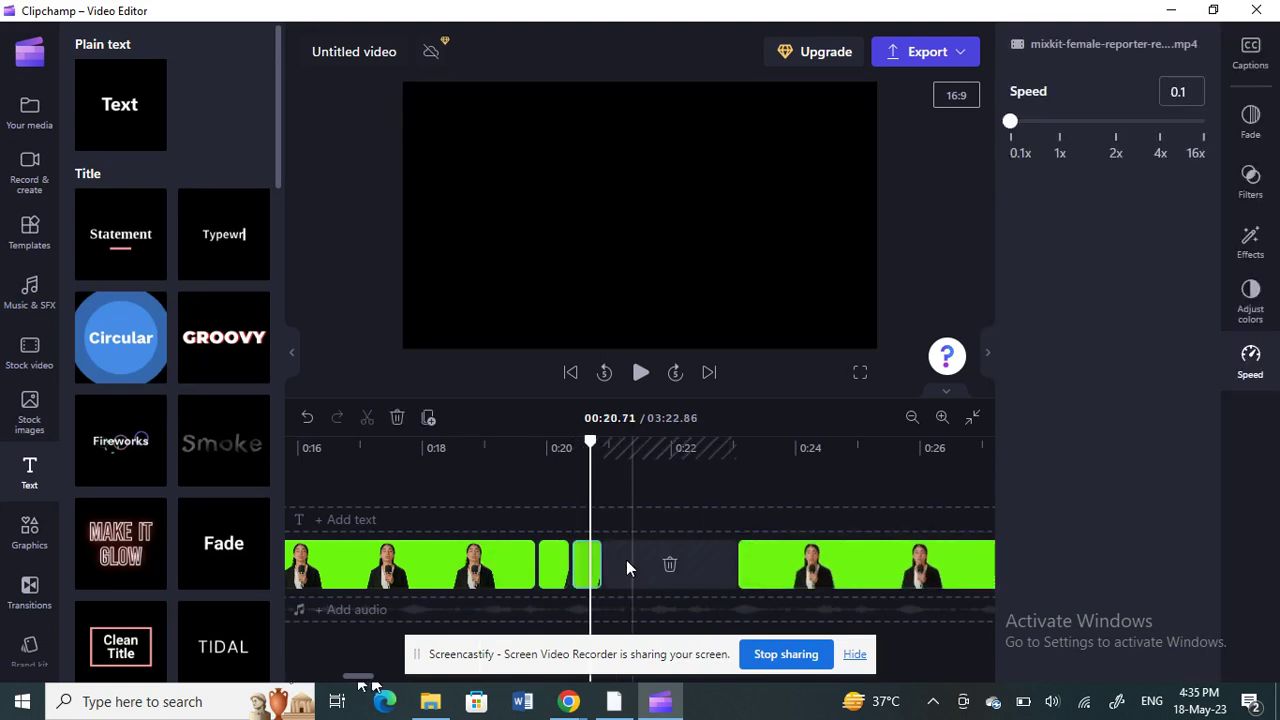
{"action": "left_click", "coordinate": [624, 562]}
{"action": "key", "text": "ctrl+v"}
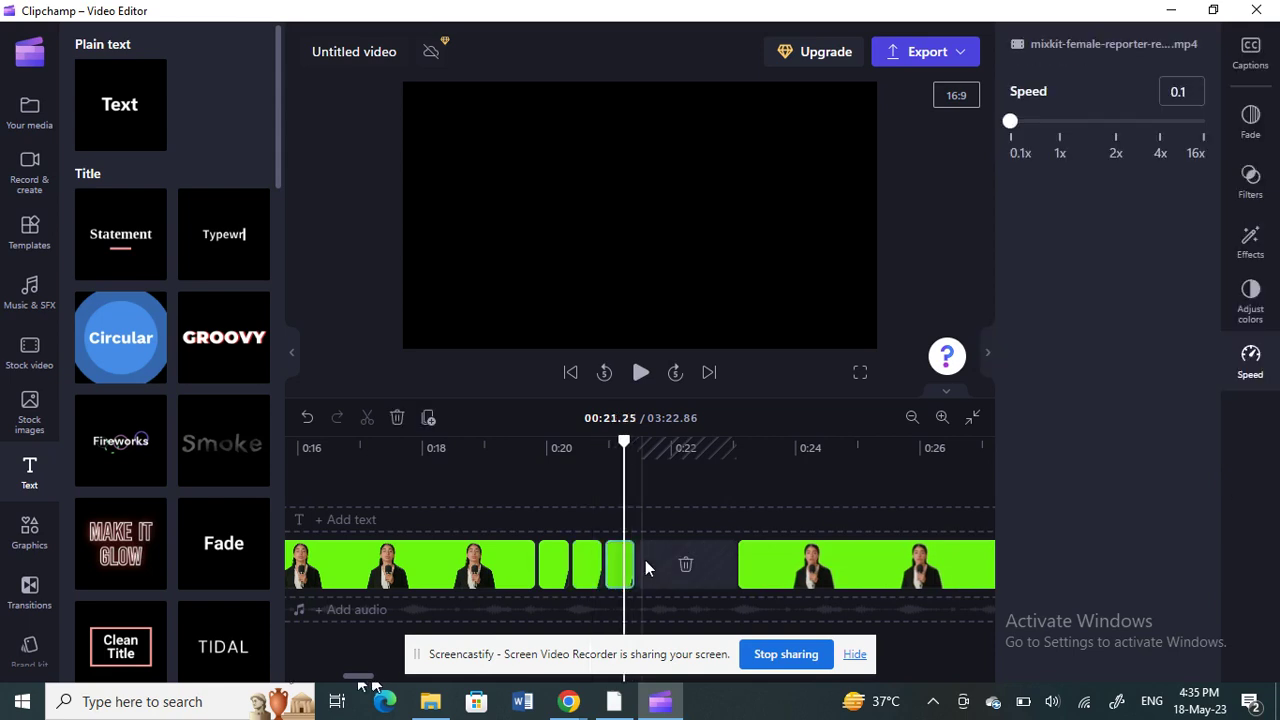
{"action": "left_click", "coordinate": [644, 561]}
{"action": "key", "text": "ctrl+v"}
{"action": "left_click", "coordinate": [645, 560]}
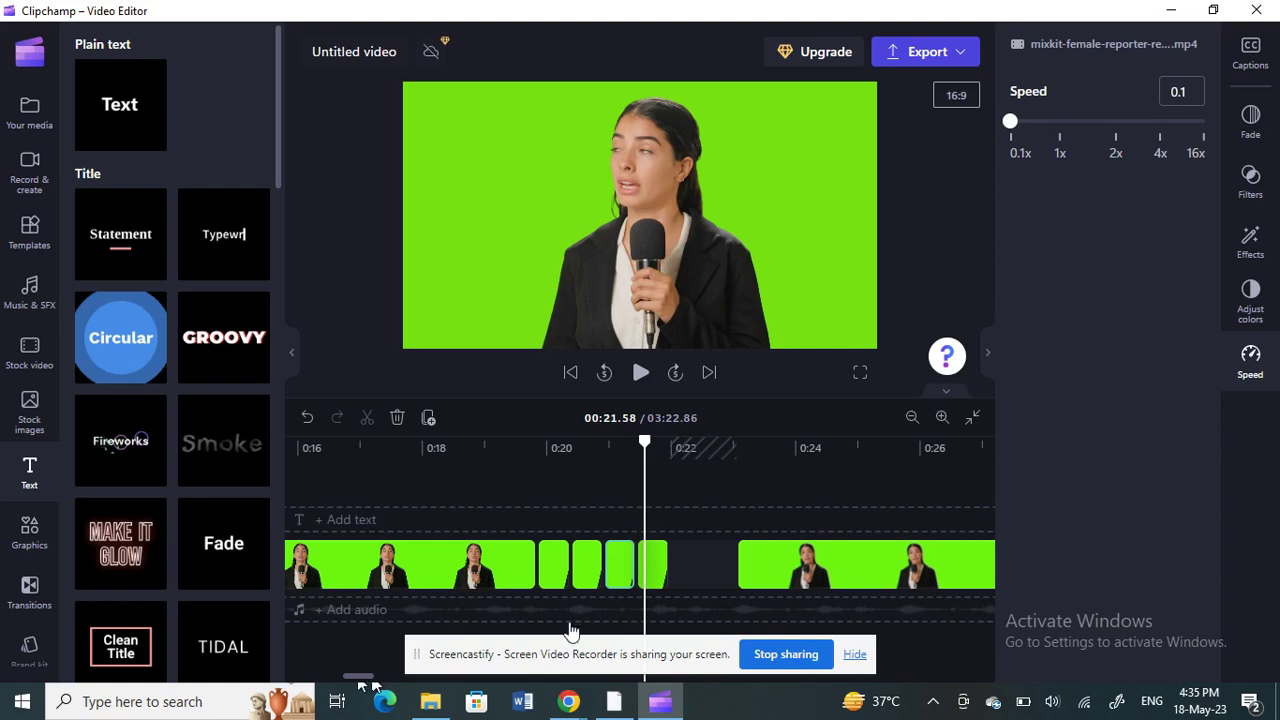
Step: Play back the timeline from 00:18.80 through the repeated short segments to check the freeze effect
{"action": "left_click", "coordinate": [520, 580]}
{"action": "left_click", "coordinate": [548, 572]}
{"action": "left_click", "coordinate": [507, 567]}
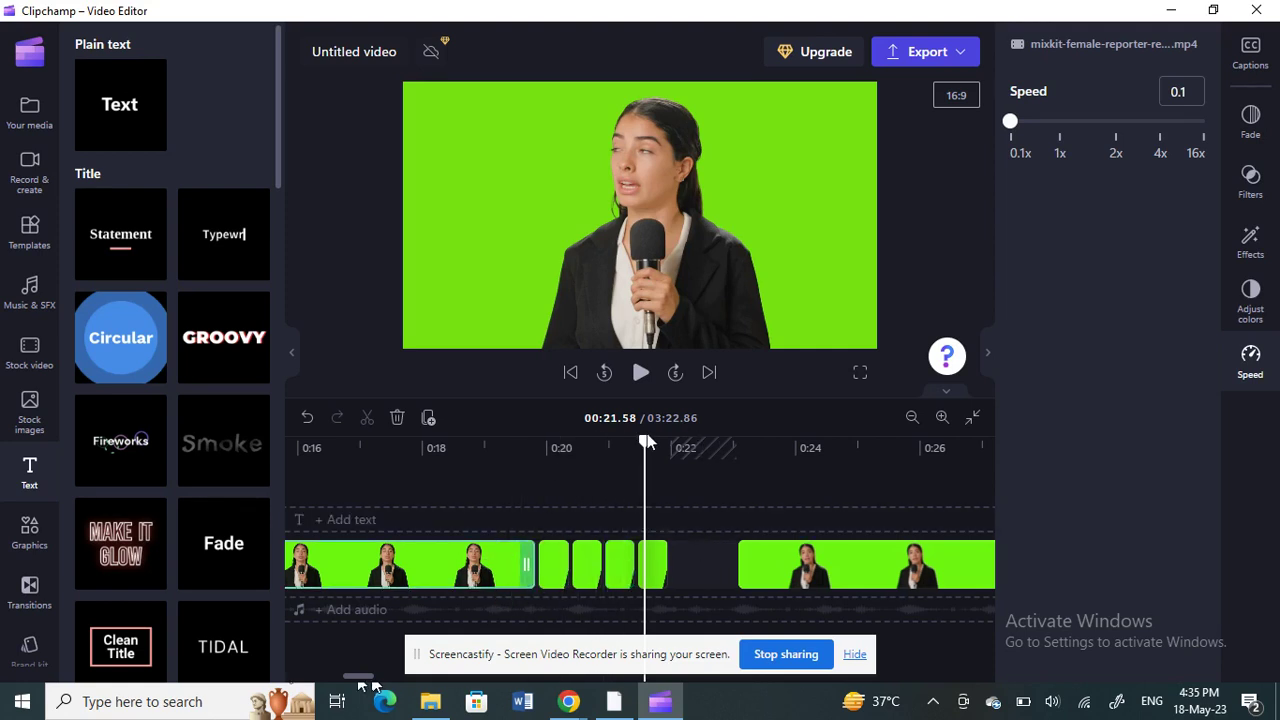
{"action": "left_click", "coordinate": [640, 372]}
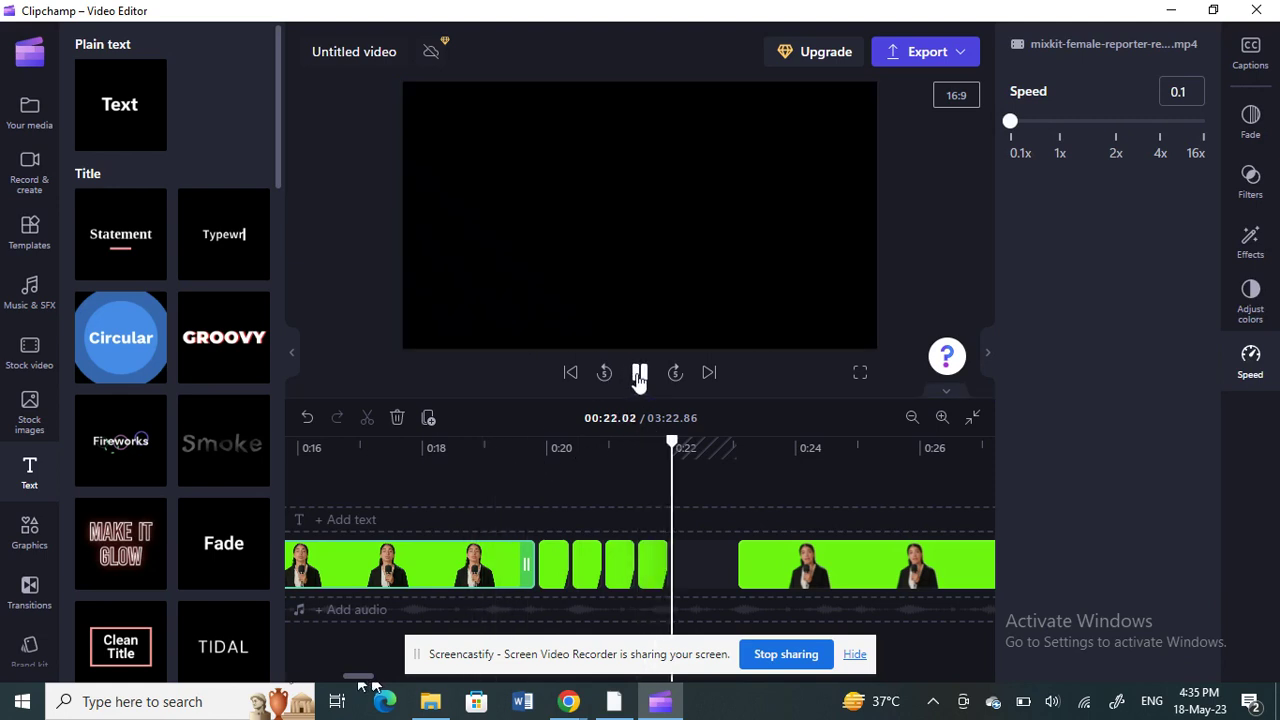
{"action": "left_click", "coordinate": [640, 372]}
{"action": "left_click", "coordinate": [470, 450]}
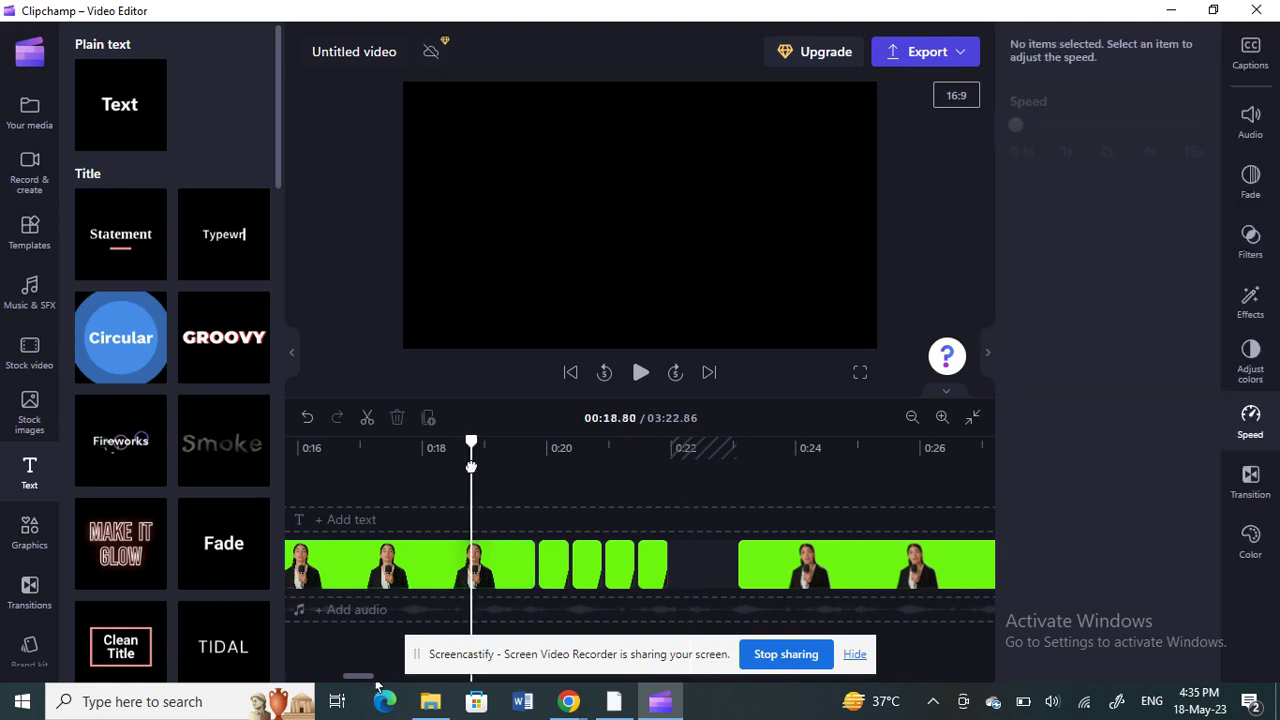
{"action": "left_click", "coordinate": [640, 372]}
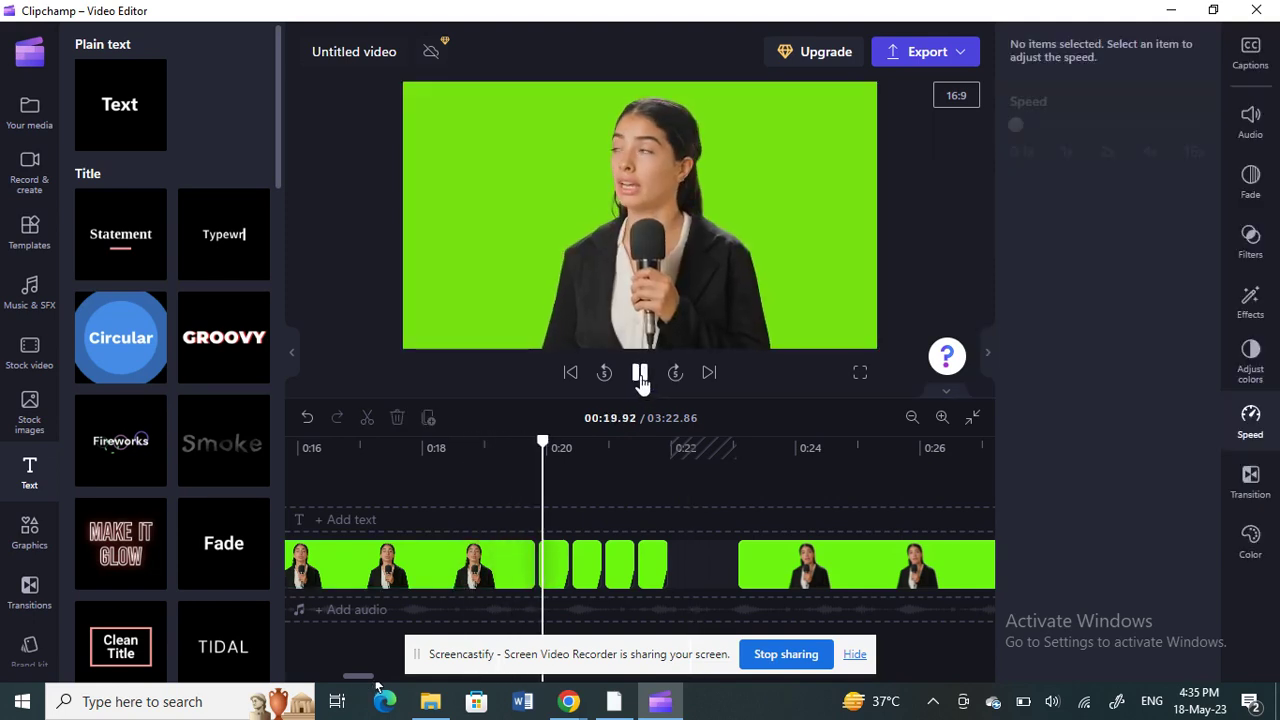
{"action": "left_click", "coordinate": [640, 372]}
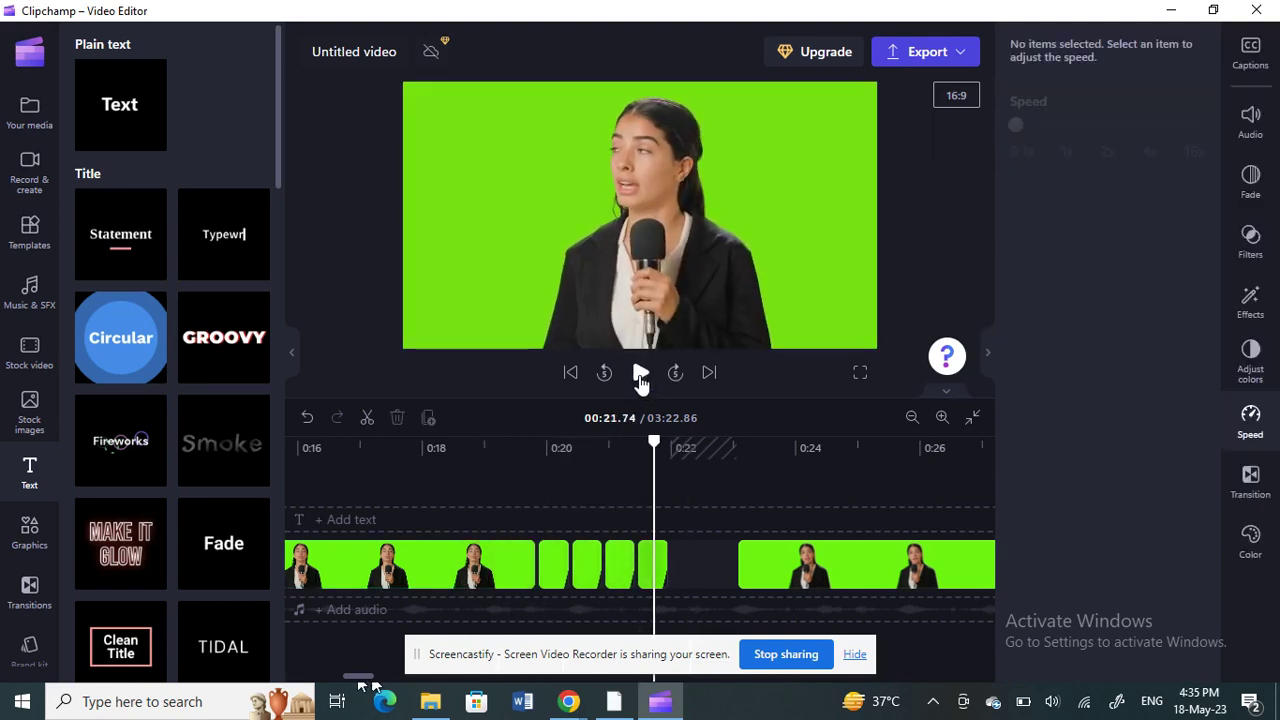
{"action": "left_click", "coordinate": [640, 372]}
{"action": "left_click", "coordinate": [640, 372]}
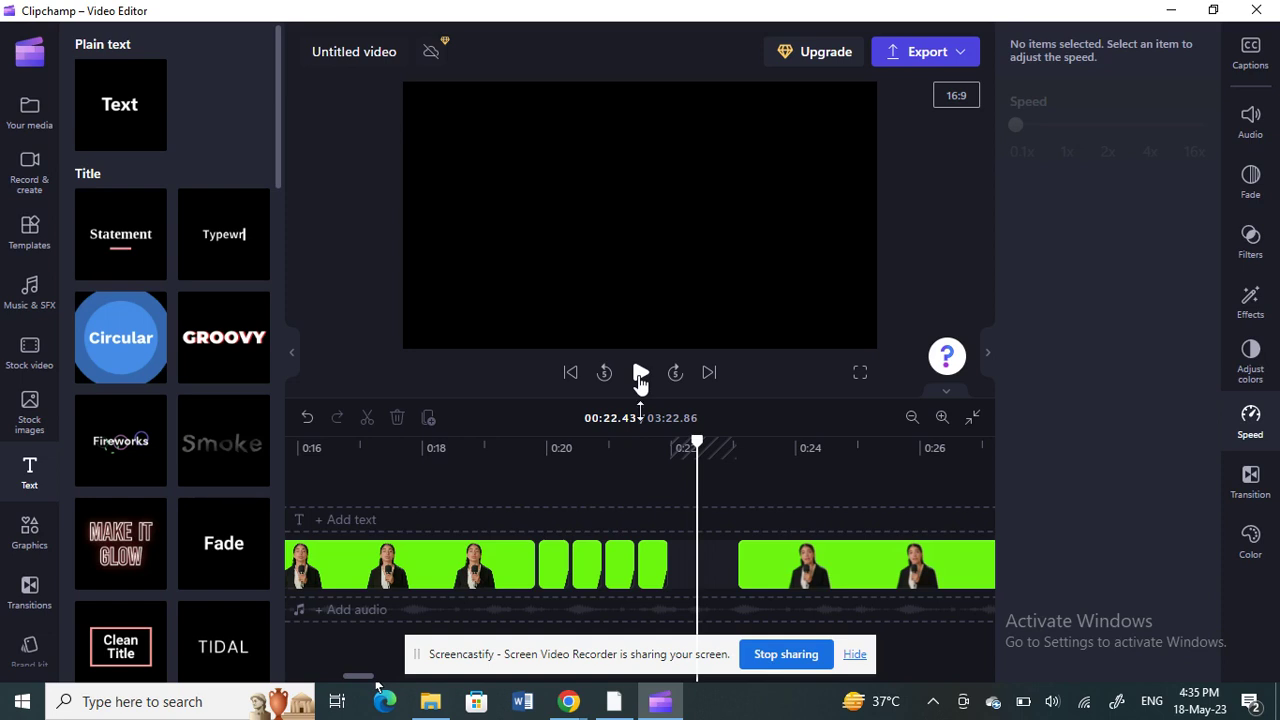
Step: Close the gap at 00:21.98 by moving the long reporter clip against the last short segment, and set its speed to 1x
{"action": "left_click_drag", "start_coordinate": [697, 442], "coordinate": [669, 441]}
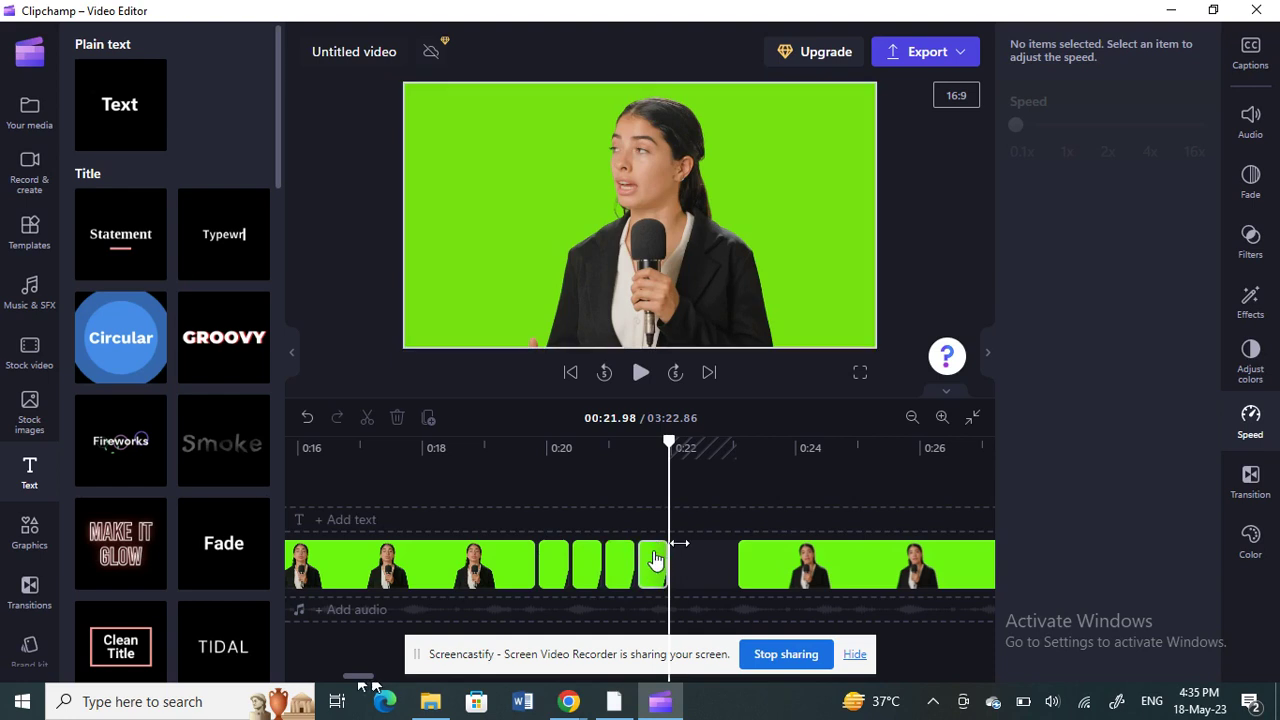
{"action": "left_click", "coordinate": [1251, 425]}
{"action": "left_click", "coordinate": [1251, 425]}
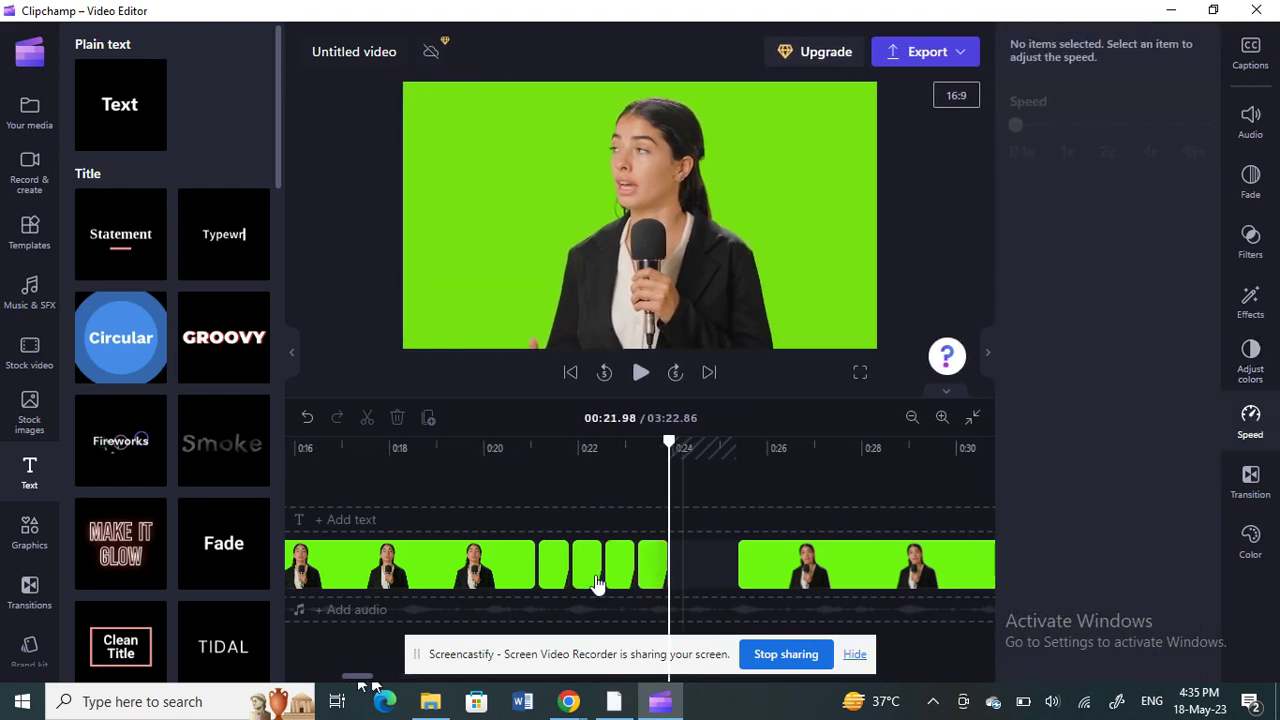
{"action": "left_click", "coordinate": [748, 568]}
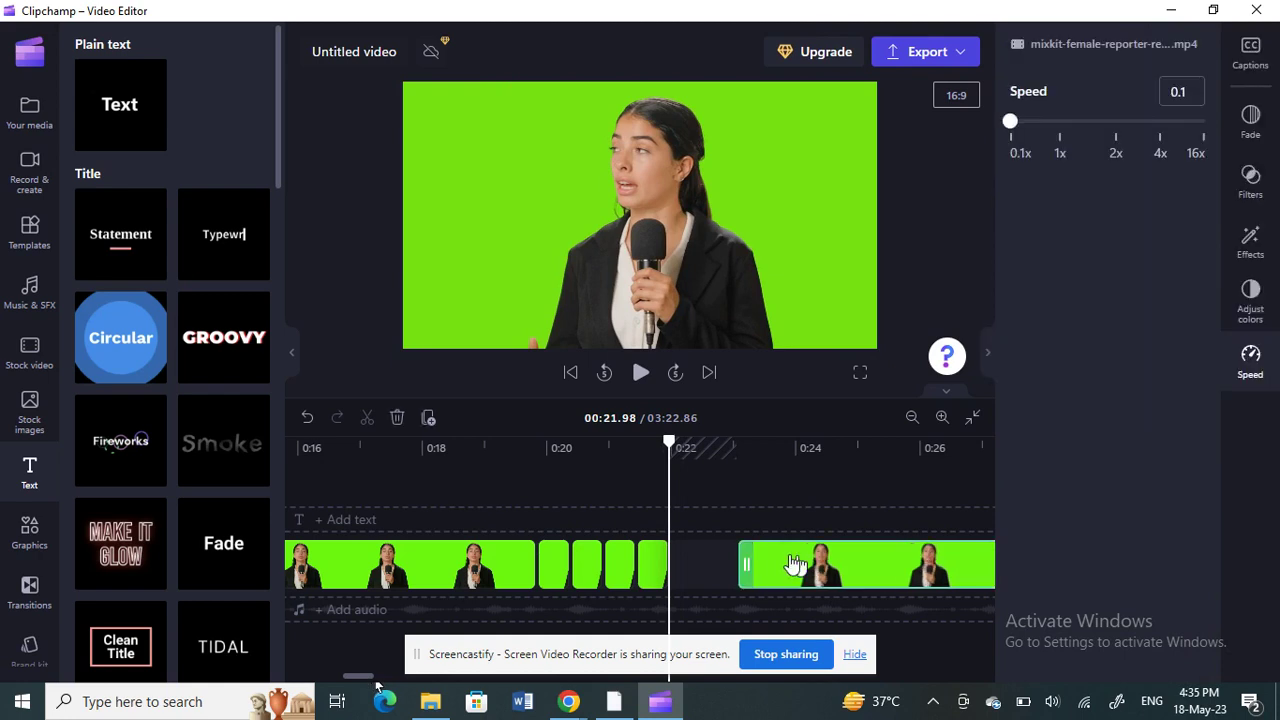
{"action": "left_click_drag", "start_coordinate": [740, 562], "coordinate": [699, 560]}
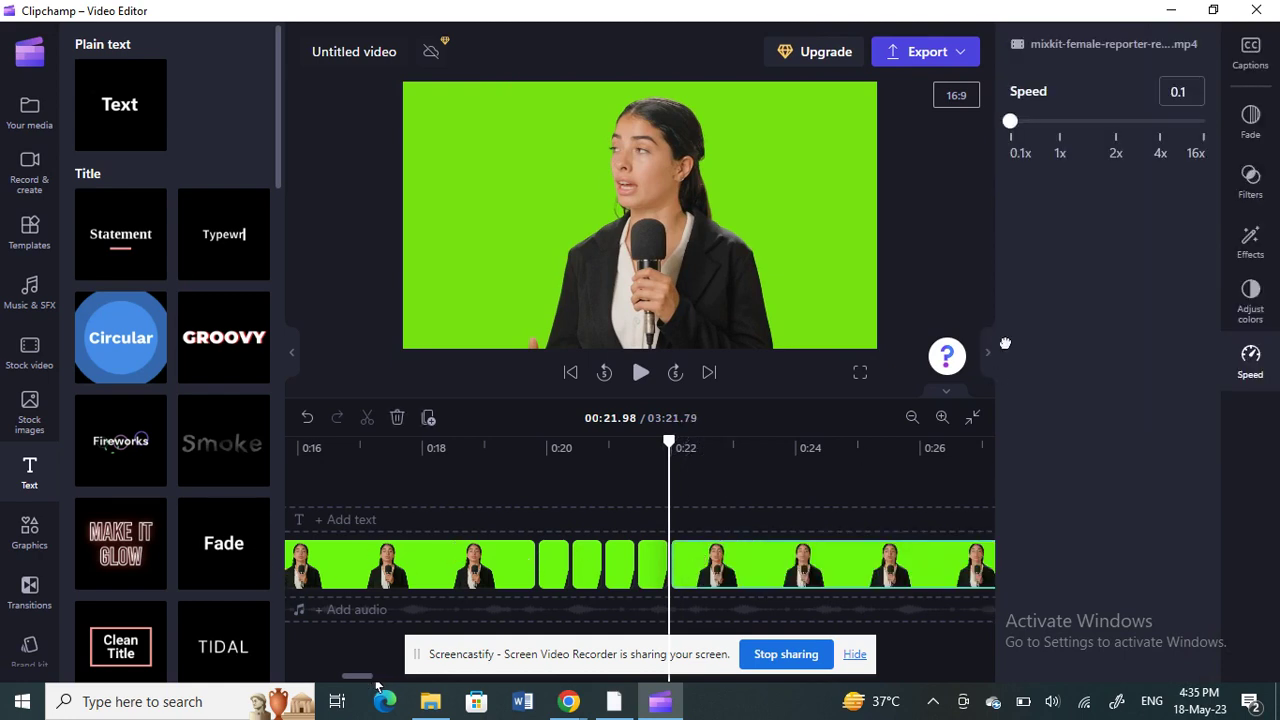
{"action": "left_click", "coordinate": [1061, 125]}
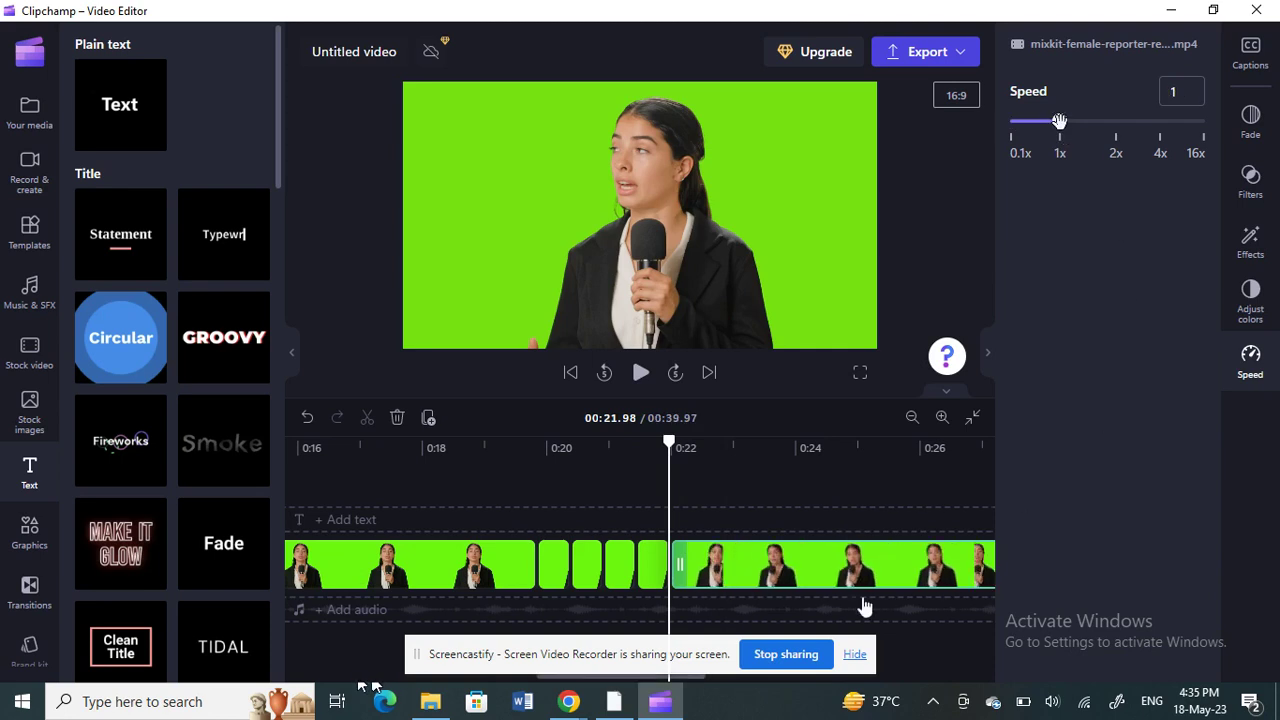
{"action": "left_click", "coordinate": [934, 240]}
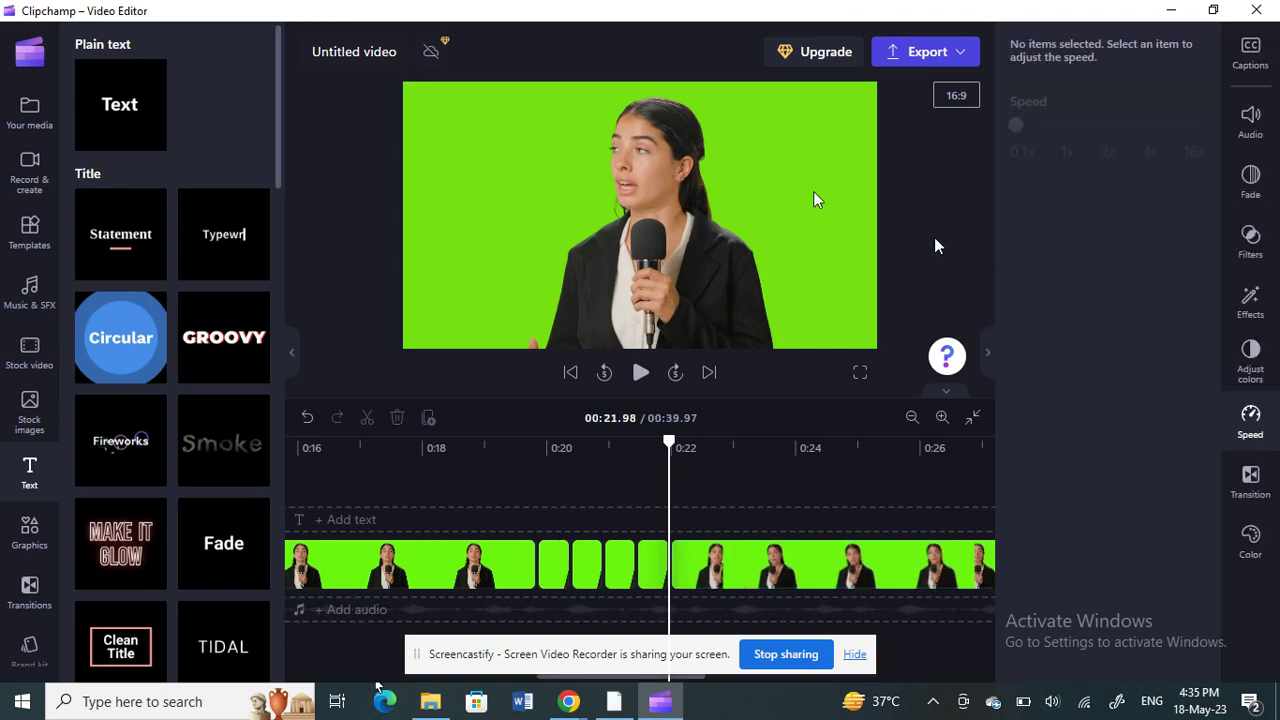